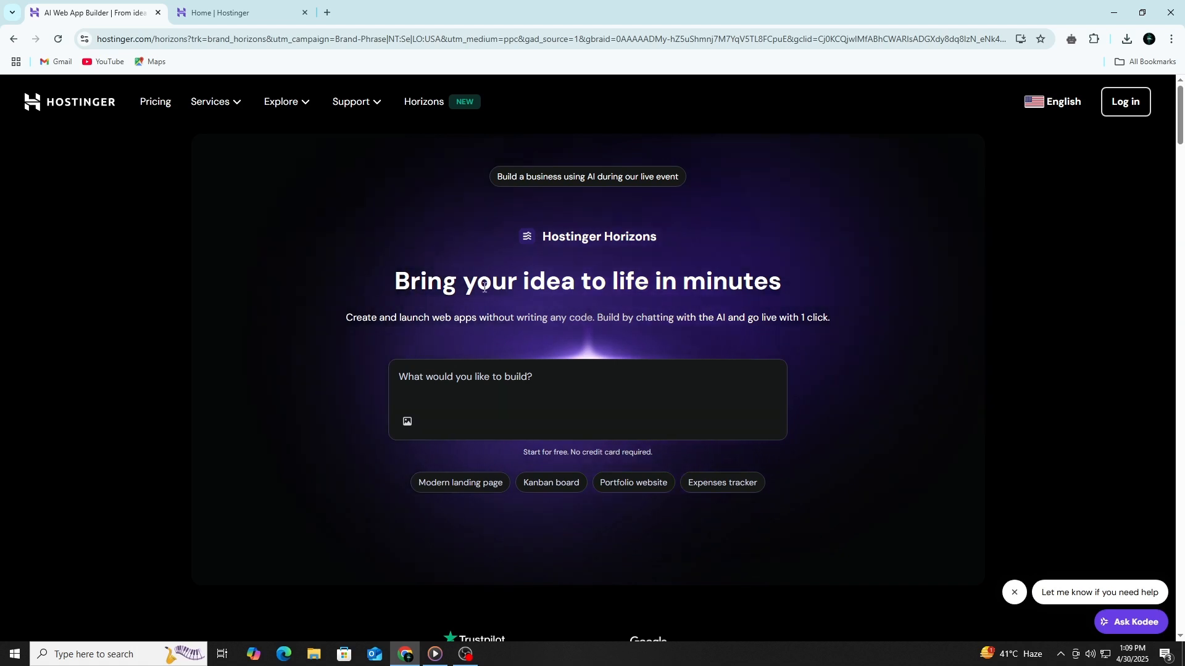
Read the Hostinger Horizons landing page's introduction, its three how-it-works stages and the ready-to-use website prompts.
{"action": "triple_click", "coordinate": [347, 317]}
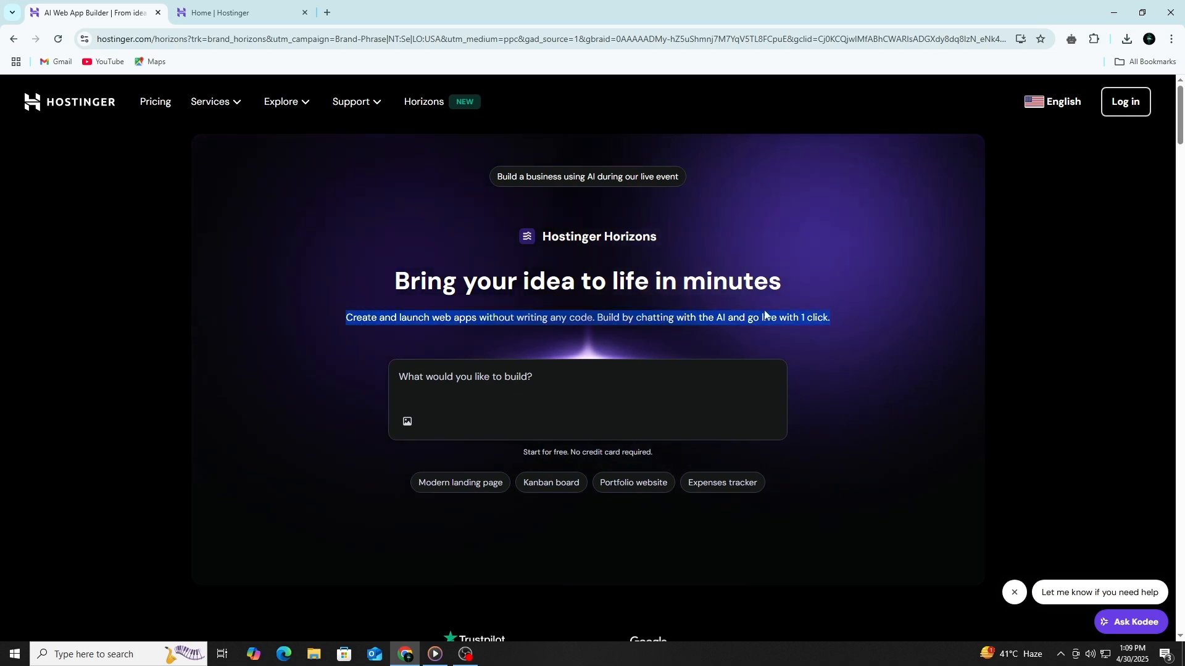
{"action": "left_click", "coordinate": [1038, 320]}
{"action": "scroll", "coordinate": [1039, 317], "scroll_direction": "down", "scroll_amount": 10}
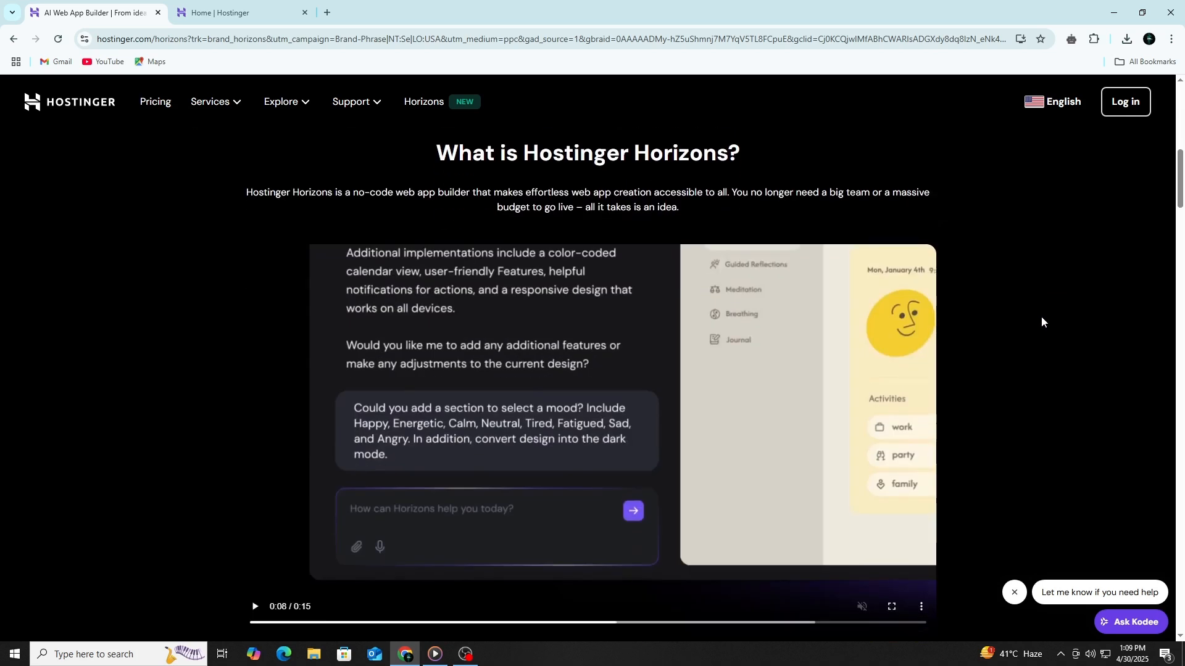
{"action": "scroll", "coordinate": [1036, 321], "scroll_direction": "down", "scroll_amount": 2}
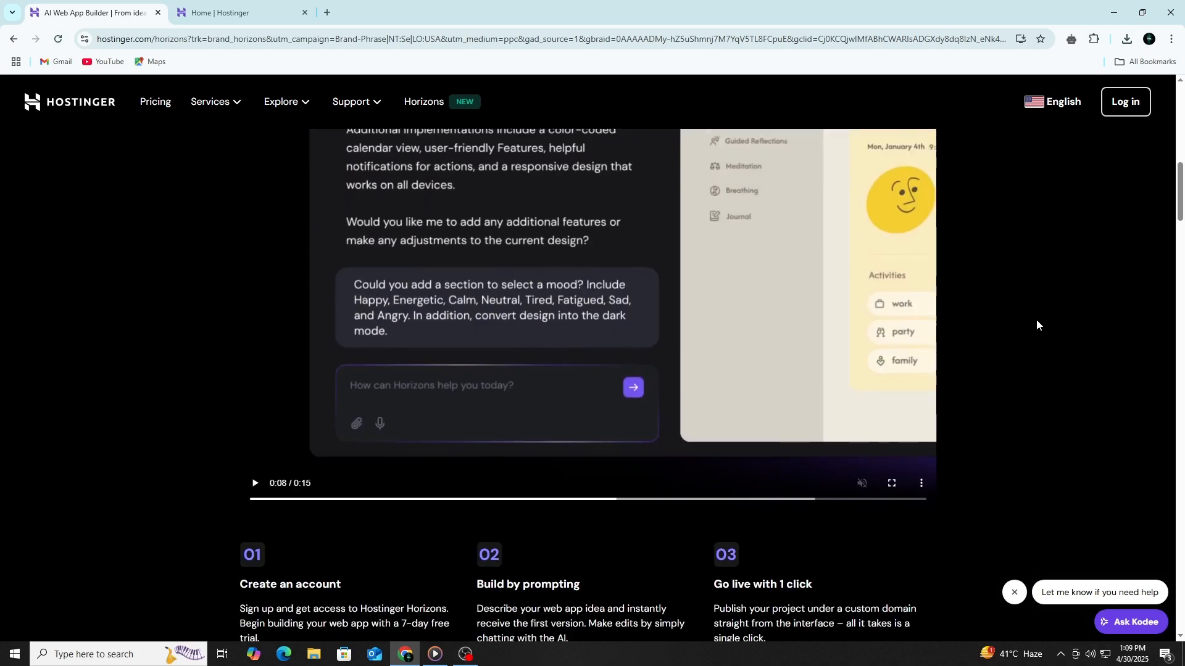
{"action": "scroll", "coordinate": [1037, 320], "scroll_direction": "down", "scroll_amount": 4}
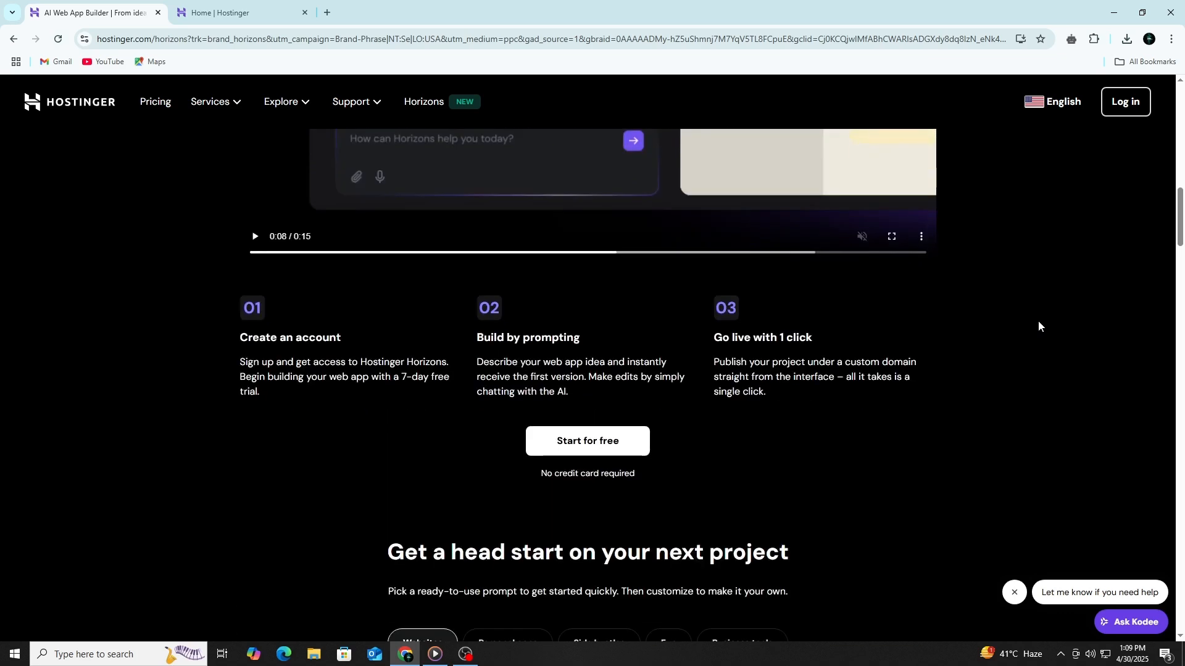
{"action": "scroll", "coordinate": [1039, 325], "scroll_direction": "down", "scroll_amount": 4}
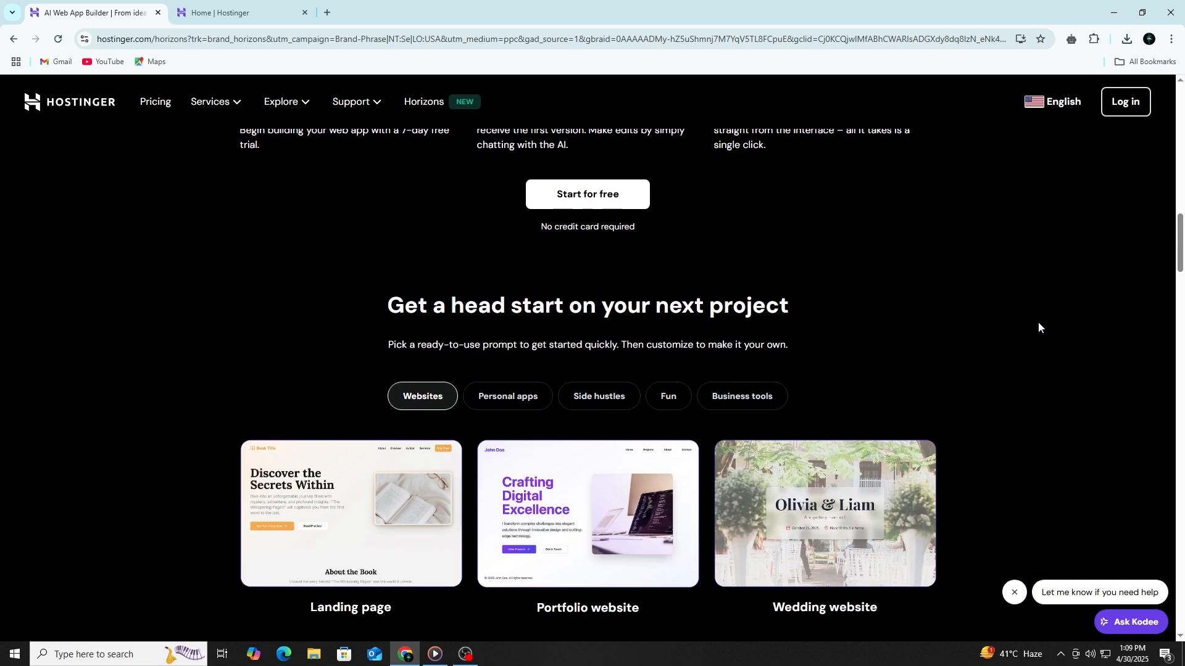
{"action": "scroll", "coordinate": [1038, 327], "scroll_direction": "down", "scroll_amount": 2}
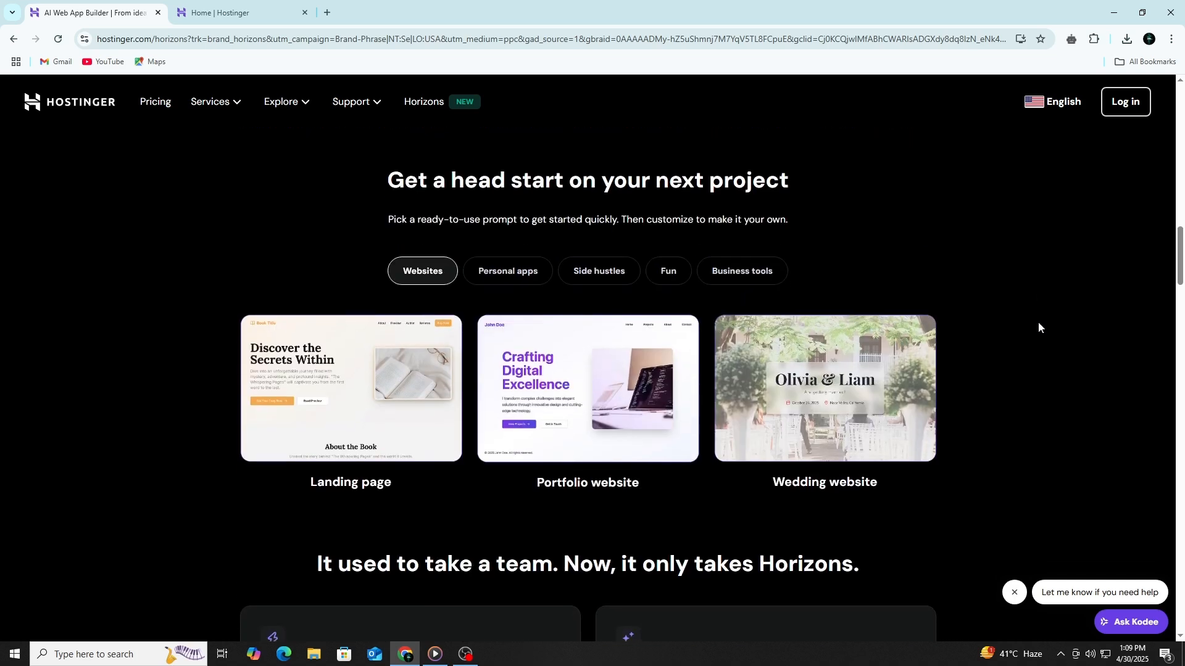
Examine the Horizons feature cards, tech reviews, hosting and email offers, plan contents and web app builder FAQs.
{"action": "scroll", "coordinate": [1039, 322], "scroll_direction": "down", "scroll_amount": 8}
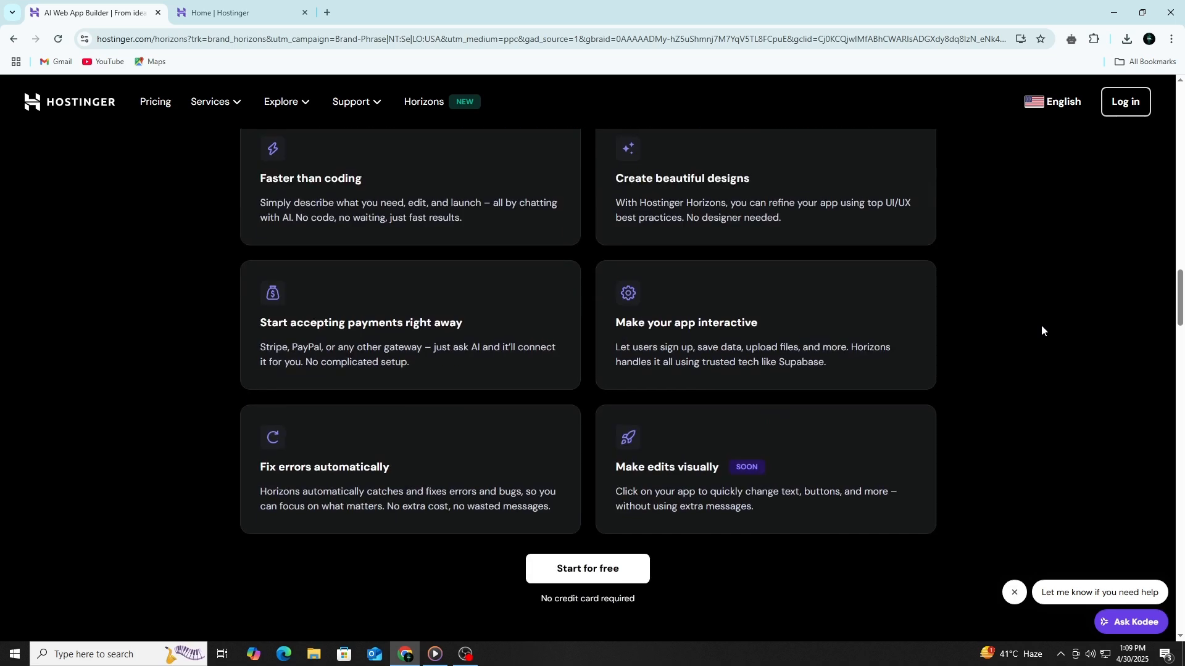
{"action": "scroll", "coordinate": [1042, 325], "scroll_direction": "down", "scroll_amount": 3}
{"action": "scroll", "coordinate": [1042, 332], "scroll_direction": "down", "scroll_amount": 4}
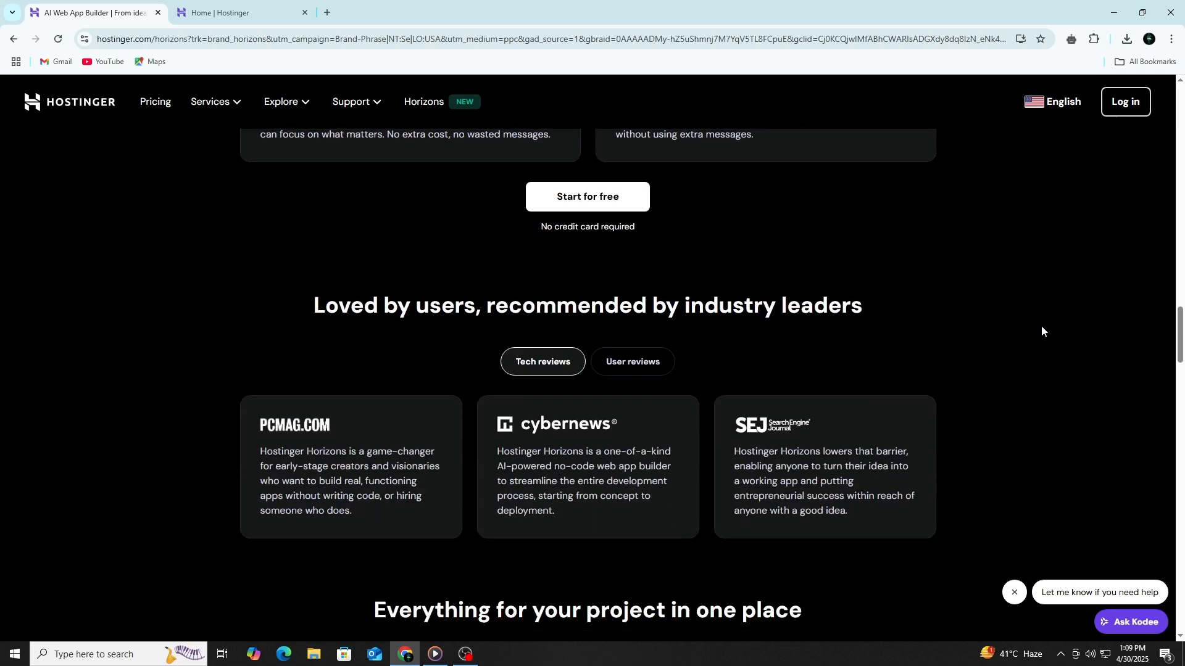
{"action": "scroll", "coordinate": [1042, 327], "scroll_direction": "down", "scroll_amount": 6}
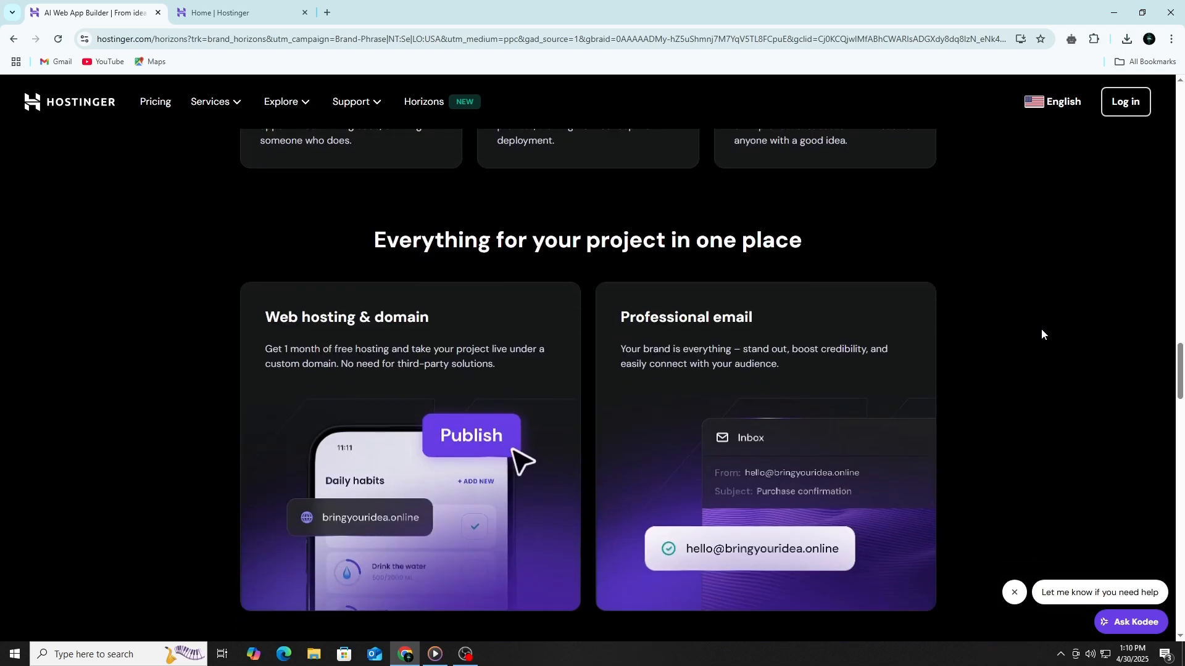
{"action": "scroll", "coordinate": [1041, 329], "scroll_direction": "down", "scroll_amount": 8}
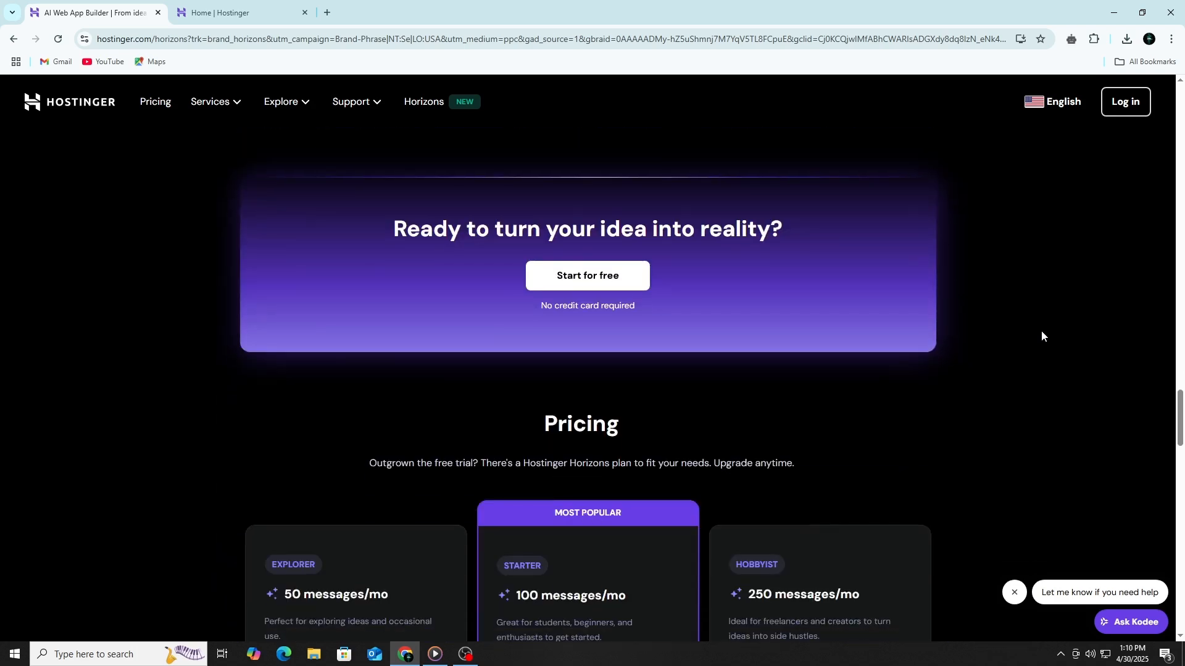
{"action": "scroll", "coordinate": [1042, 336], "scroll_direction": "down", "scroll_amount": 12}
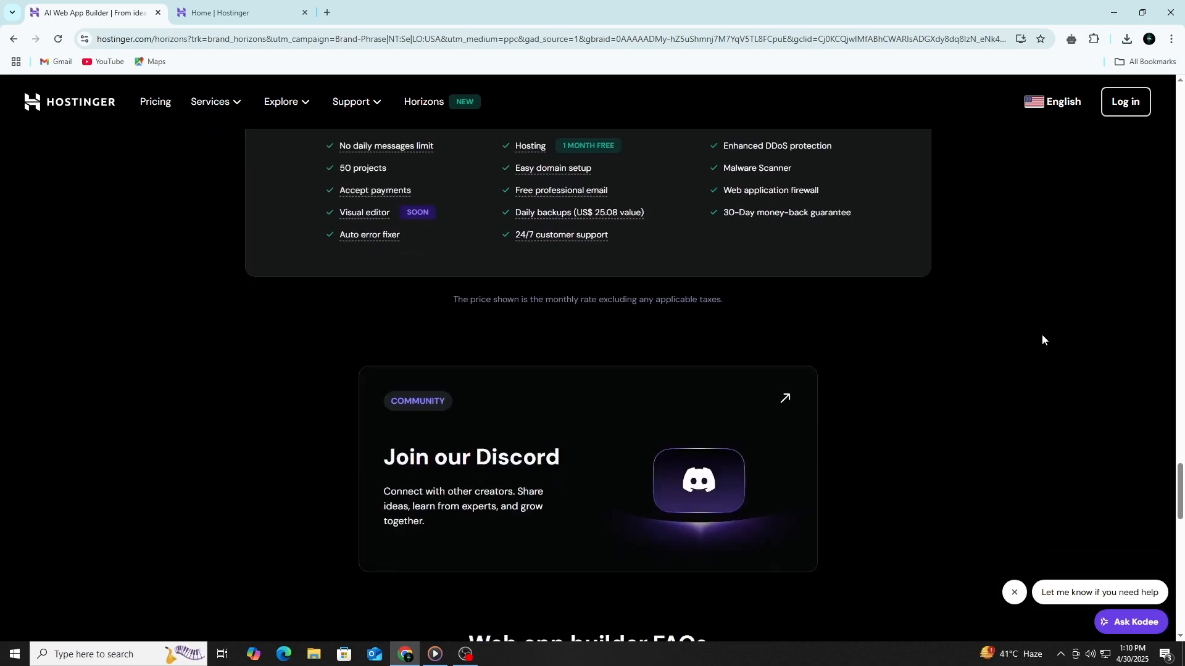
{"action": "scroll", "coordinate": [1041, 339], "scroll_direction": "down", "scroll_amount": 4}
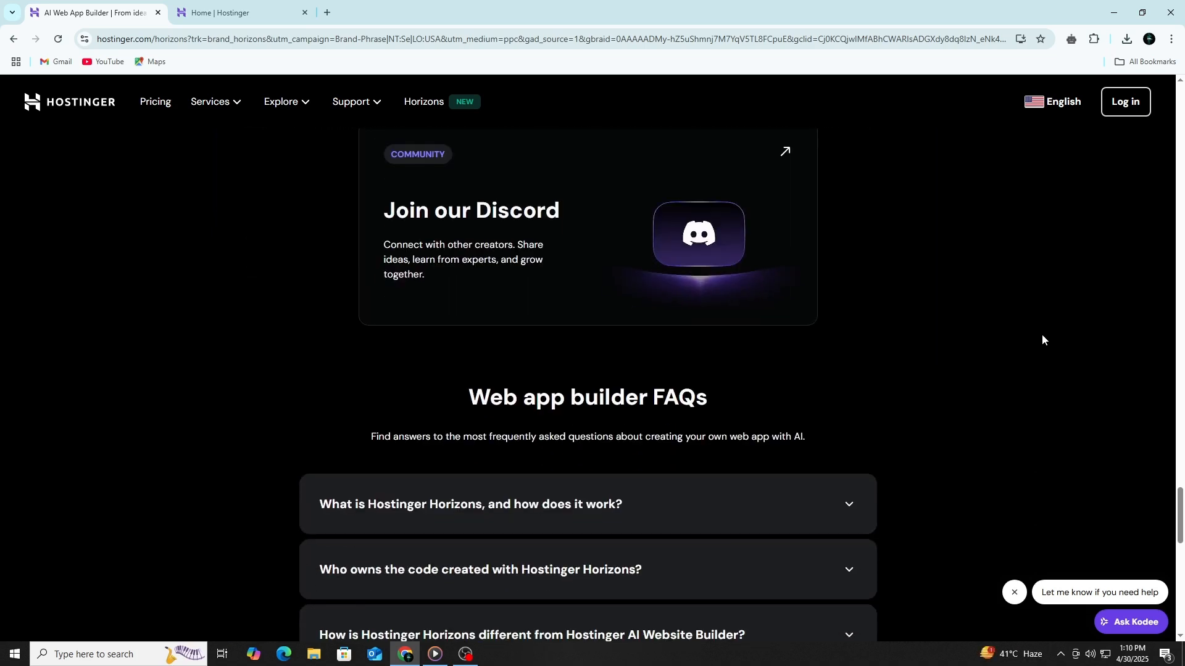
{"action": "scroll", "coordinate": [1042, 339], "scroll_direction": "down", "scroll_amount": 4}
Go back over the Explorer, Starter and Hobbyist pricing plans and the free-start offer on the Horizons page.
{"action": "scroll", "coordinate": [1041, 341], "scroll_direction": "up", "scroll_amount": 15}
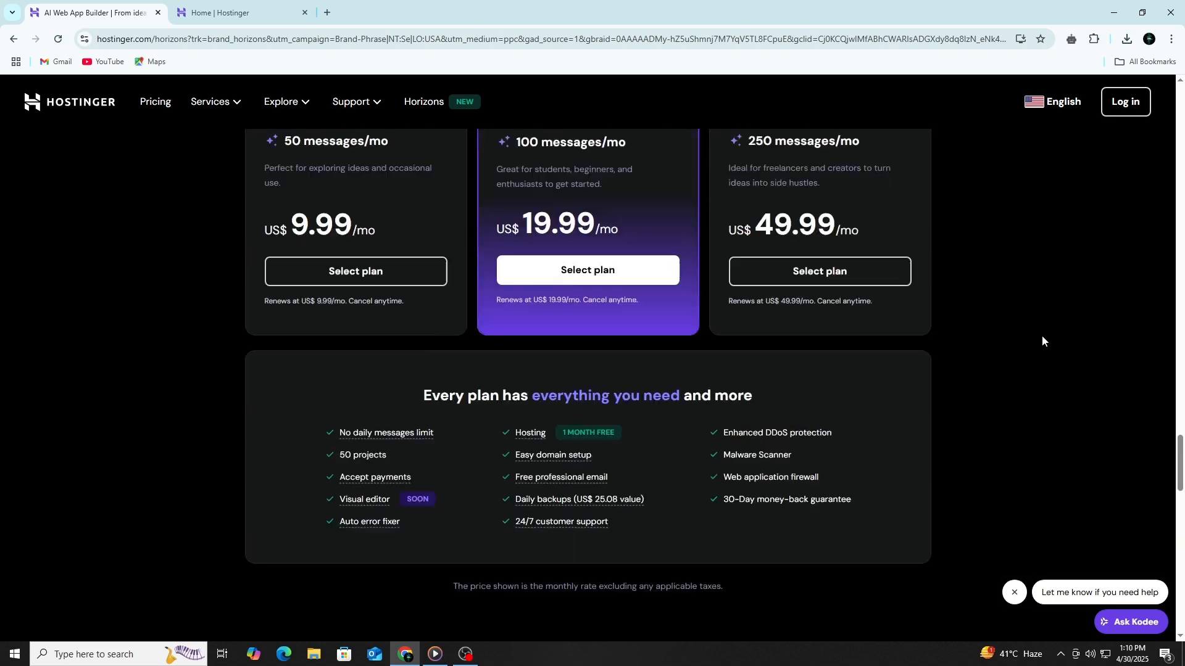
{"action": "scroll", "coordinate": [1042, 341], "scroll_direction": "up", "scroll_amount": 3}
{"action": "scroll", "coordinate": [1042, 341], "scroll_direction": "up", "scroll_amount": 2}
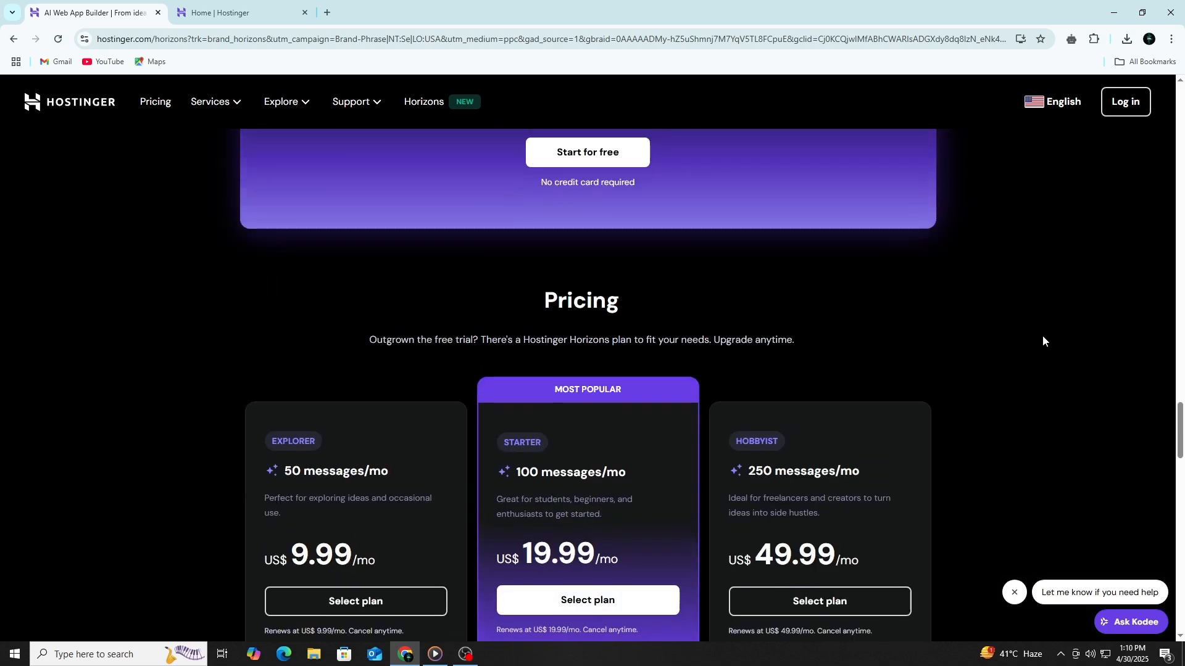
{"action": "scroll", "coordinate": [1042, 340], "scroll_direction": "up", "scroll_amount": 2}
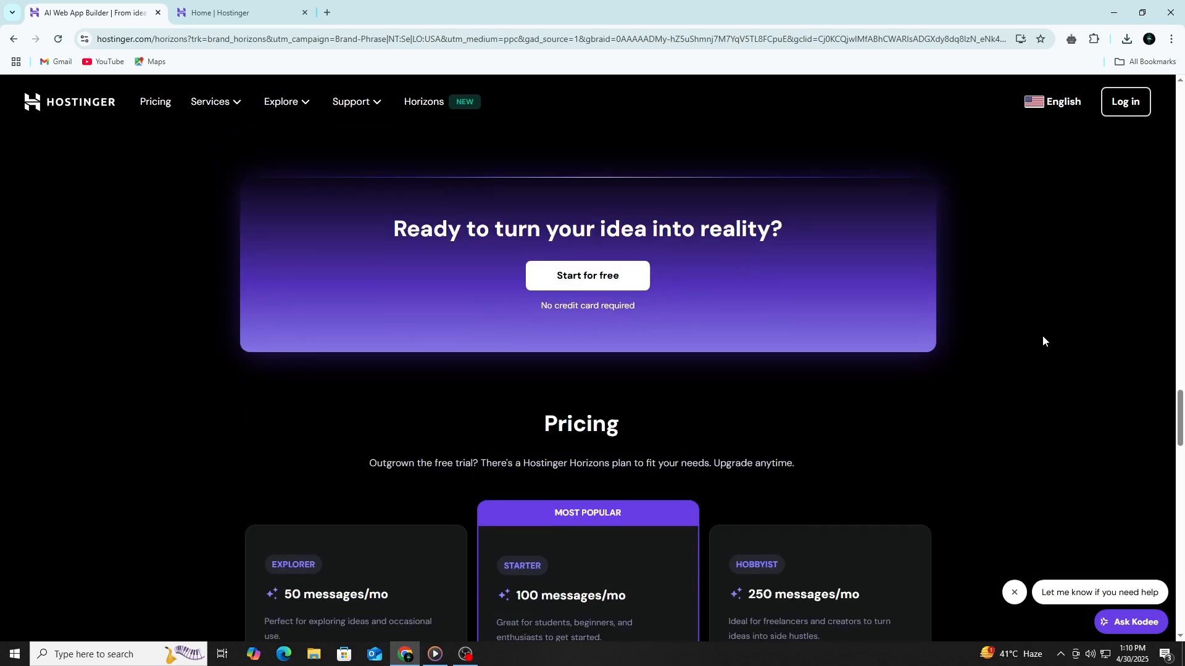
{"action": "scroll", "coordinate": [1041, 340], "scroll_direction": "up", "scroll_amount": 2}
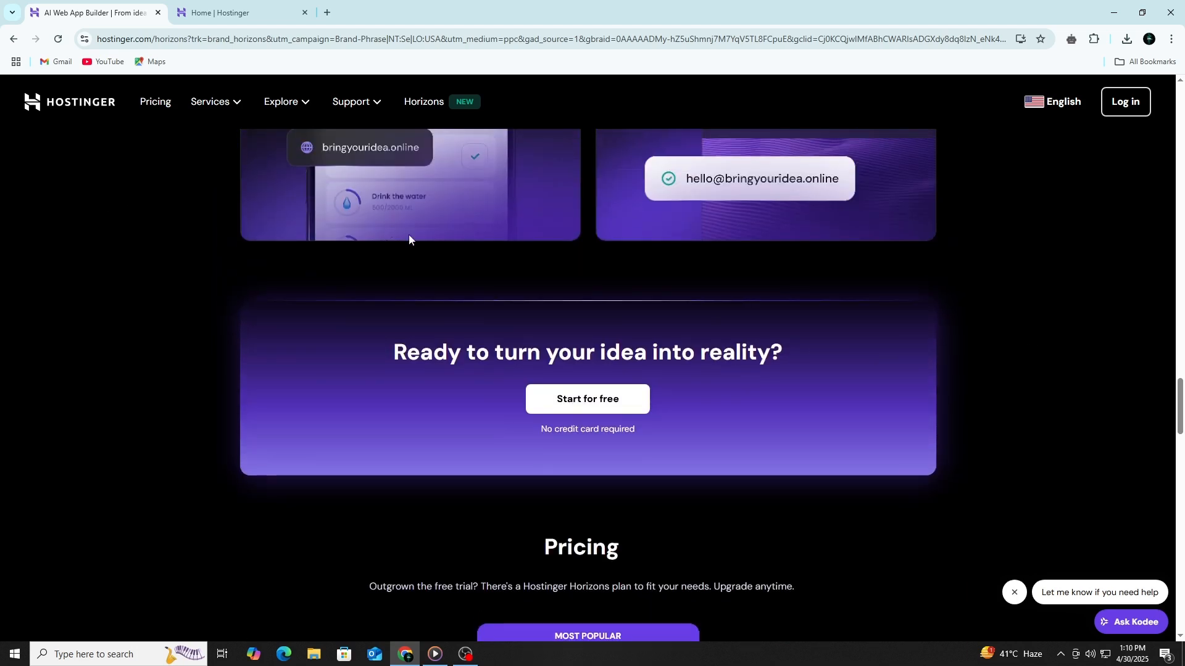
{"action": "scroll", "coordinate": [409, 239], "scroll_direction": "up", "scroll_amount": 4}
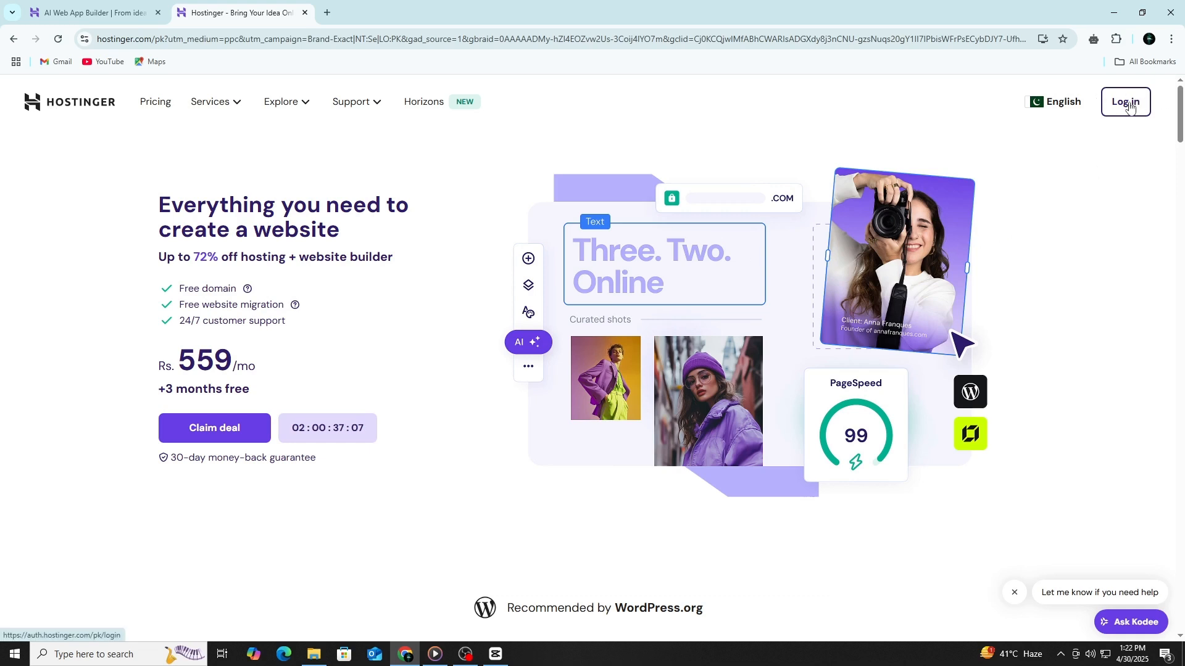
Look over the website builder deal and customer ratings on the Hostinger home page.
{"action": "scroll", "coordinate": [1134, 165], "scroll_direction": "down", "scroll_amount": 2}
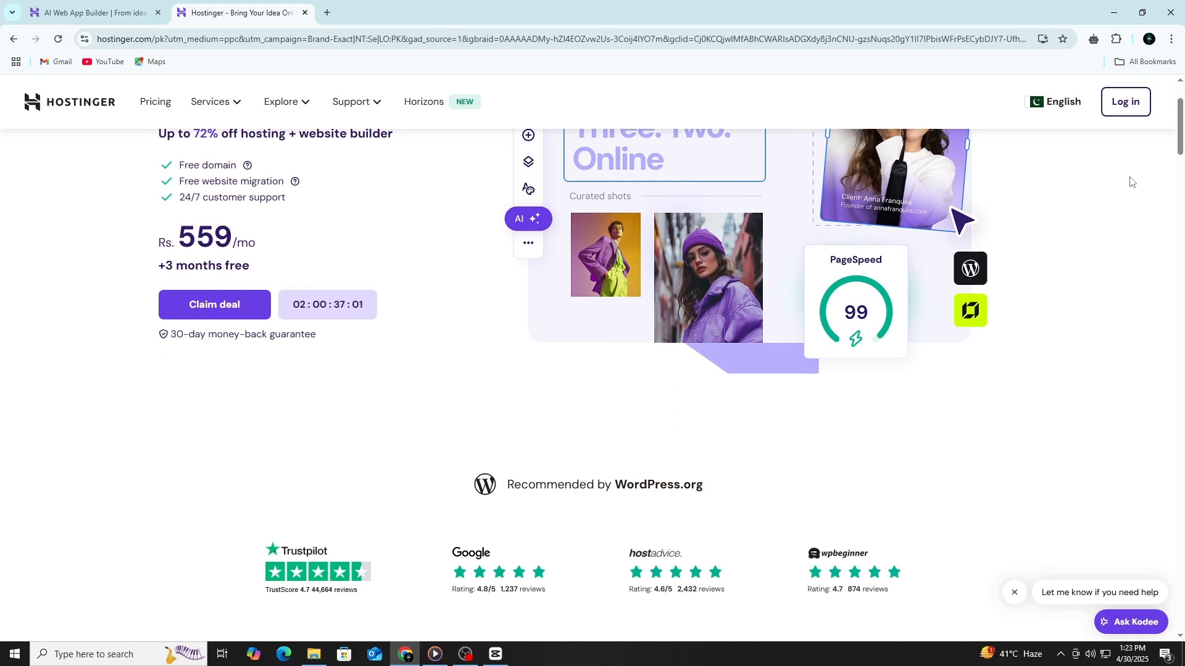
{"action": "scroll", "coordinate": [1130, 182], "scroll_direction": "up", "scroll_amount": 2}
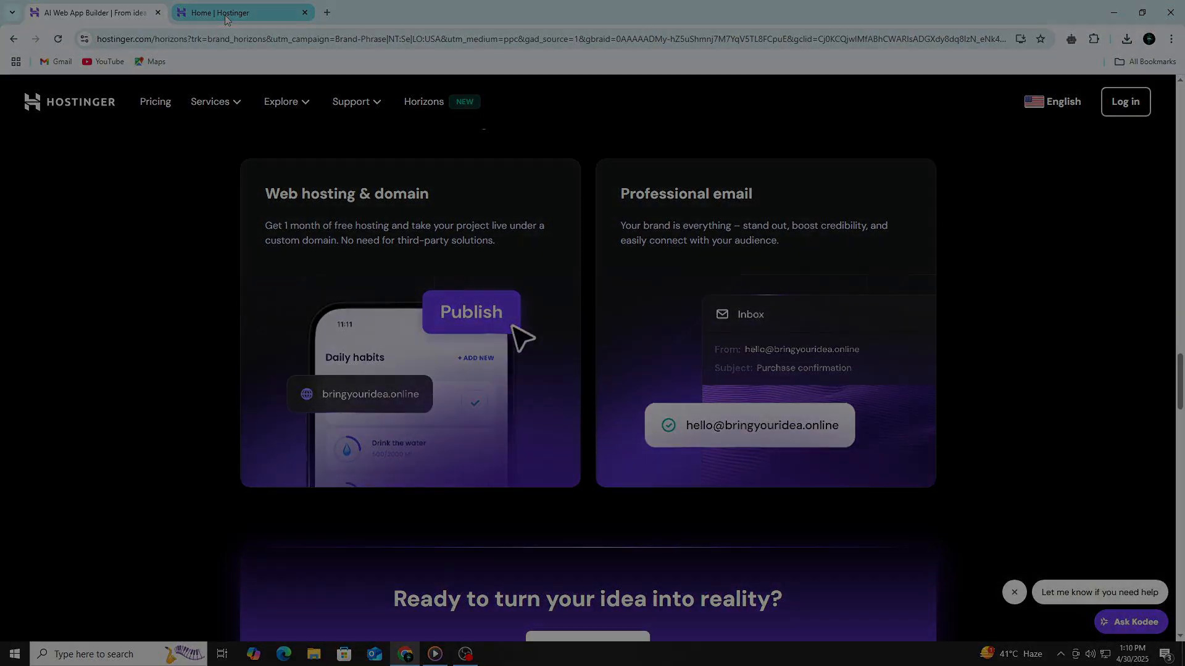
Switch to the Hostinger control panel and tour its sections from Websites through Marketplace, ending on Home.
{"action": "left_click", "coordinate": [226, 13]}
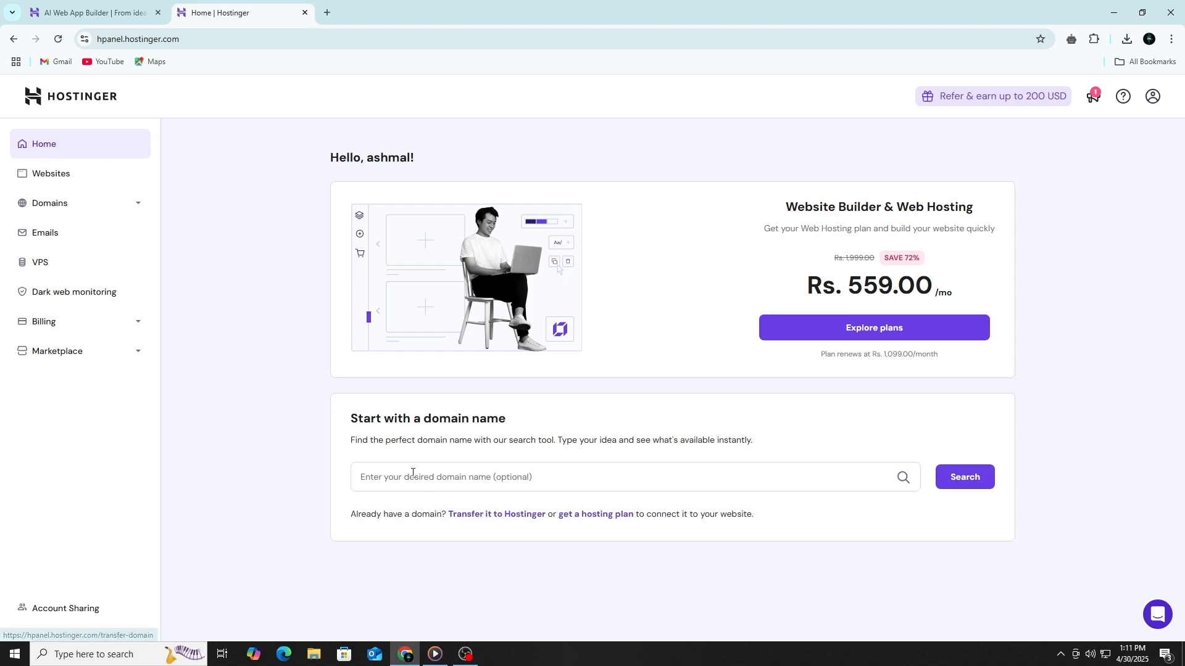
{"action": "left_click", "coordinate": [26, 181]}
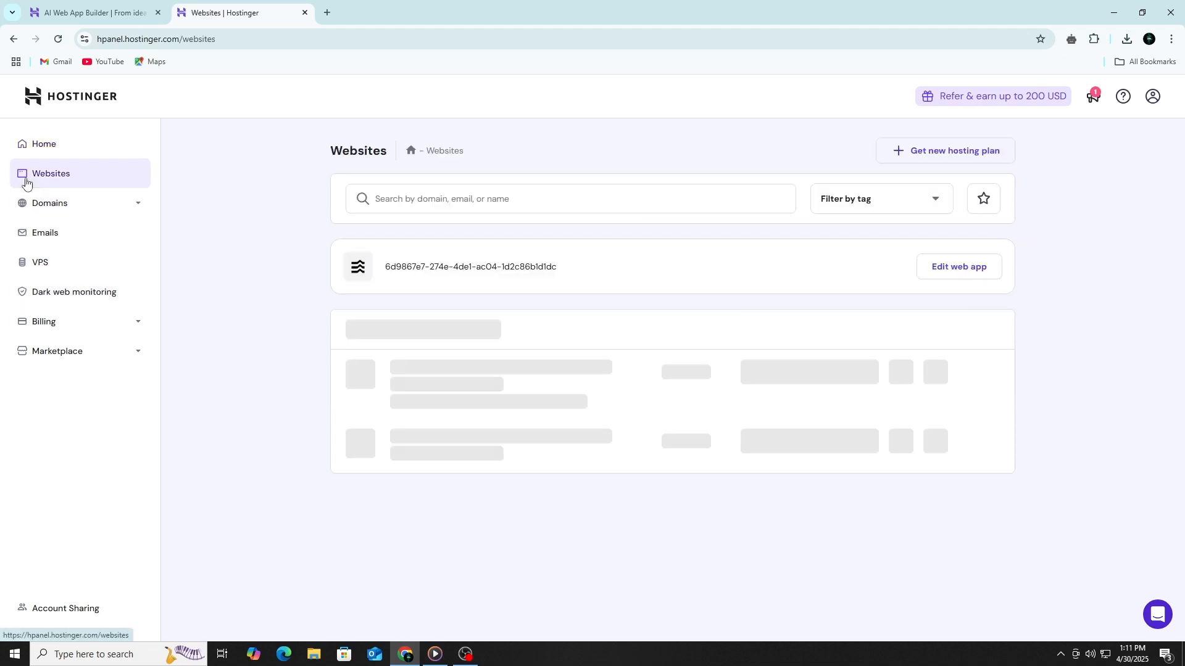
{"action": "left_click", "coordinate": [71, 208]}
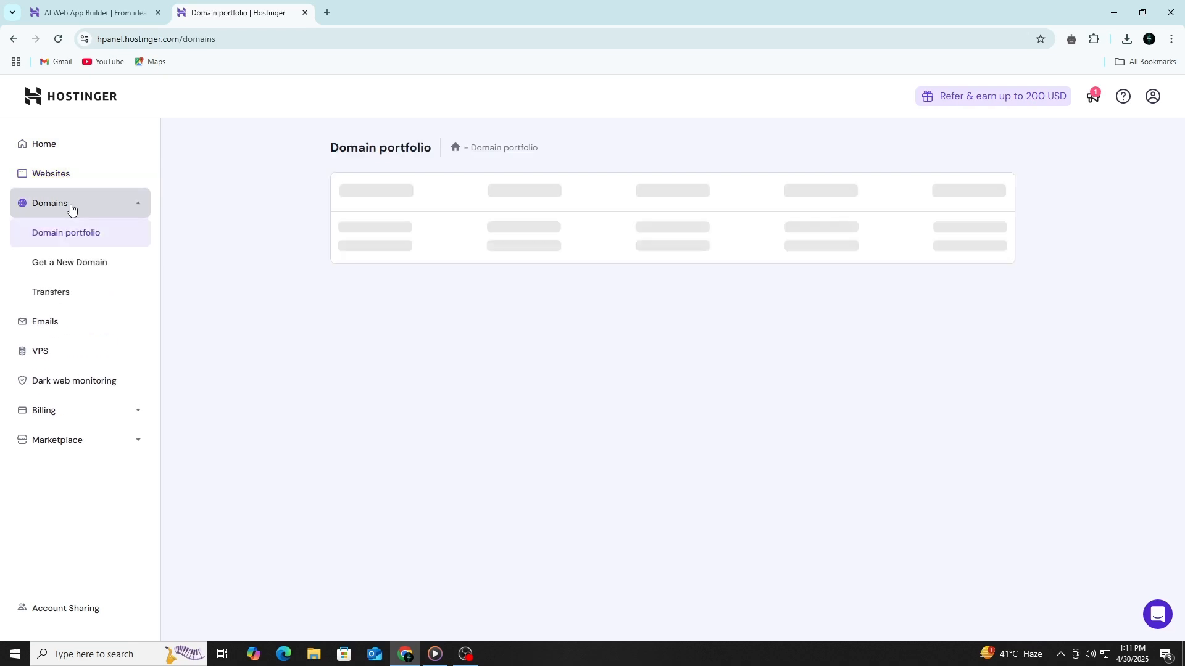
{"action": "left_click", "coordinate": [56, 325]}
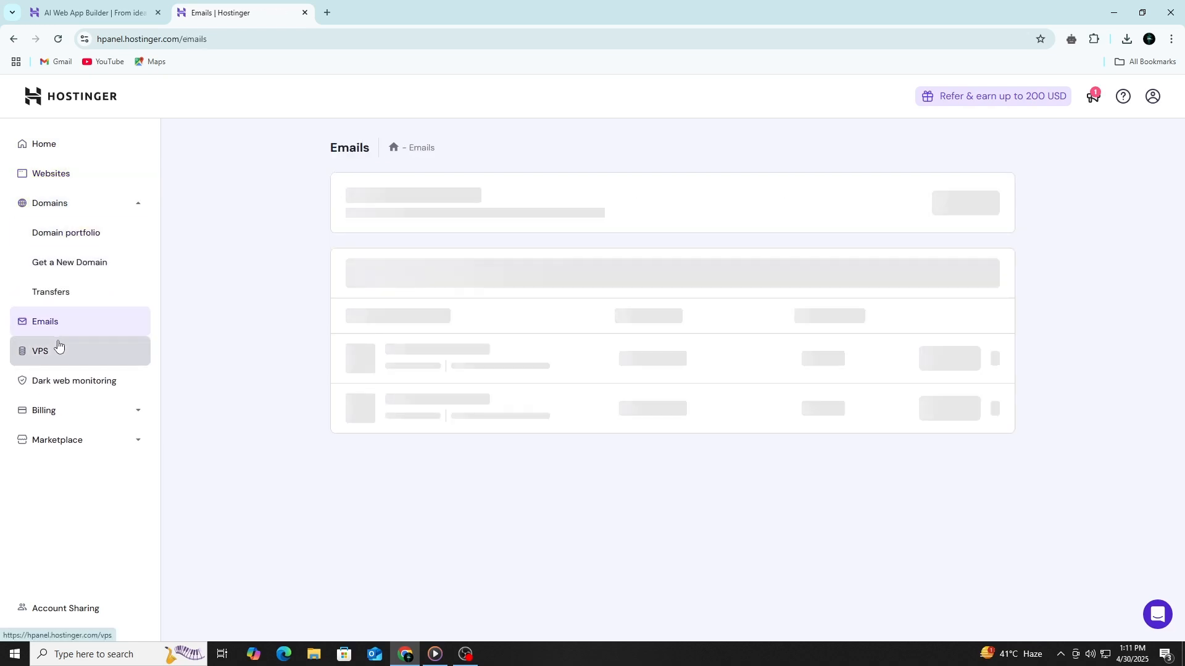
{"action": "left_click", "coordinate": [58, 347]}
{"action": "left_click", "coordinate": [71, 381]}
{"action": "left_click", "coordinate": [62, 410]}
{"action": "left_click", "coordinate": [65, 440]}
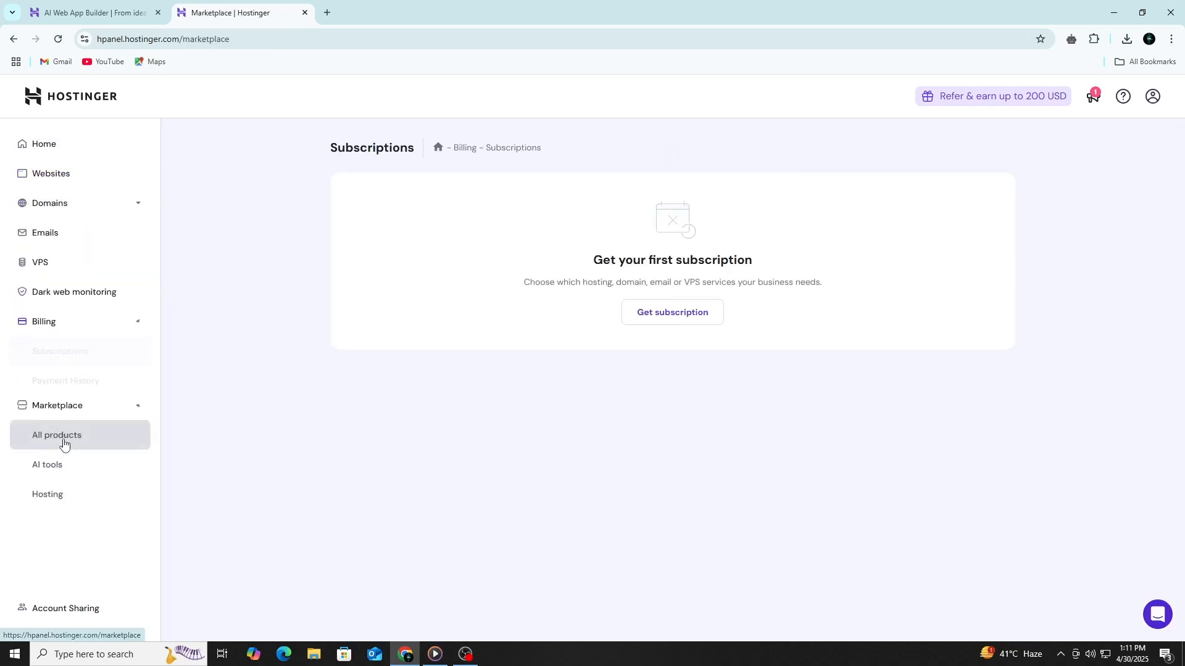
{"action": "left_click", "coordinate": [53, 148]}
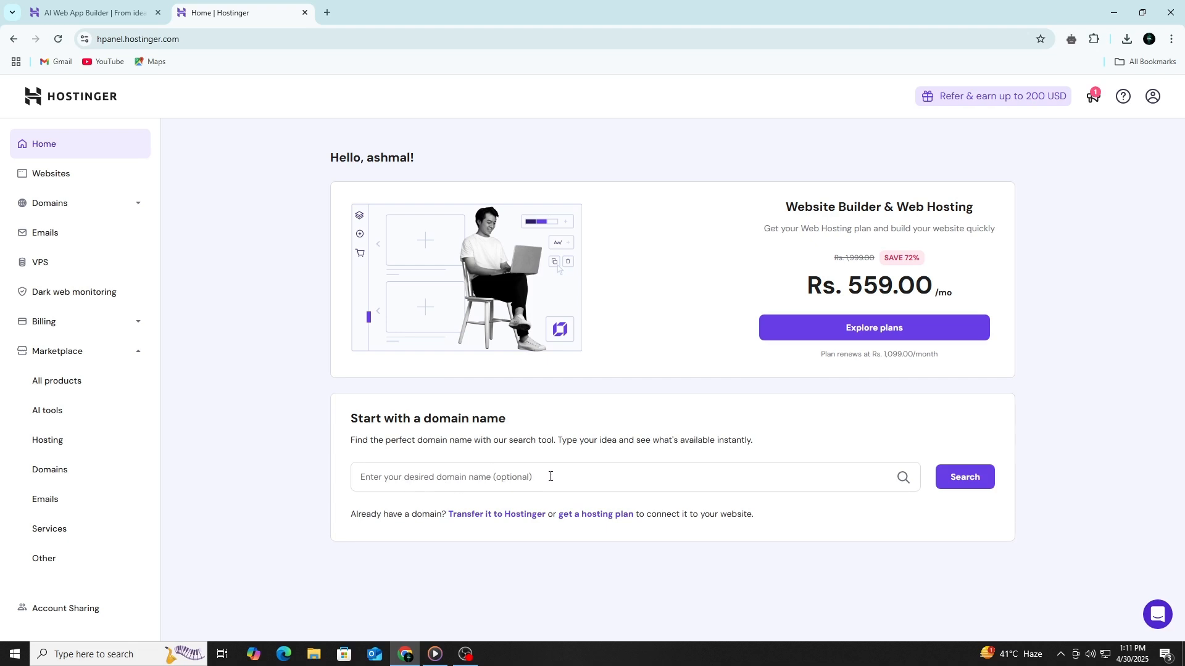
Examine the Websites list, the domain portfolio and the requirements and prices for transferring a domain.
{"action": "left_click", "coordinate": [113, 176]}
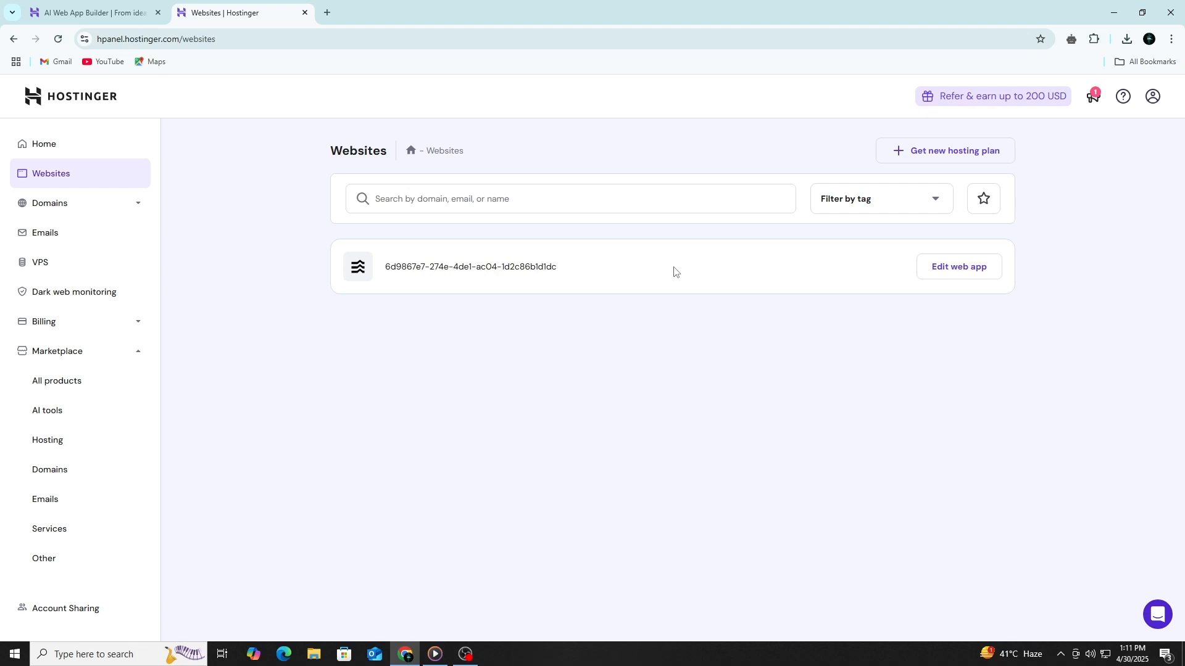
{"action": "left_click", "coordinate": [99, 203]}
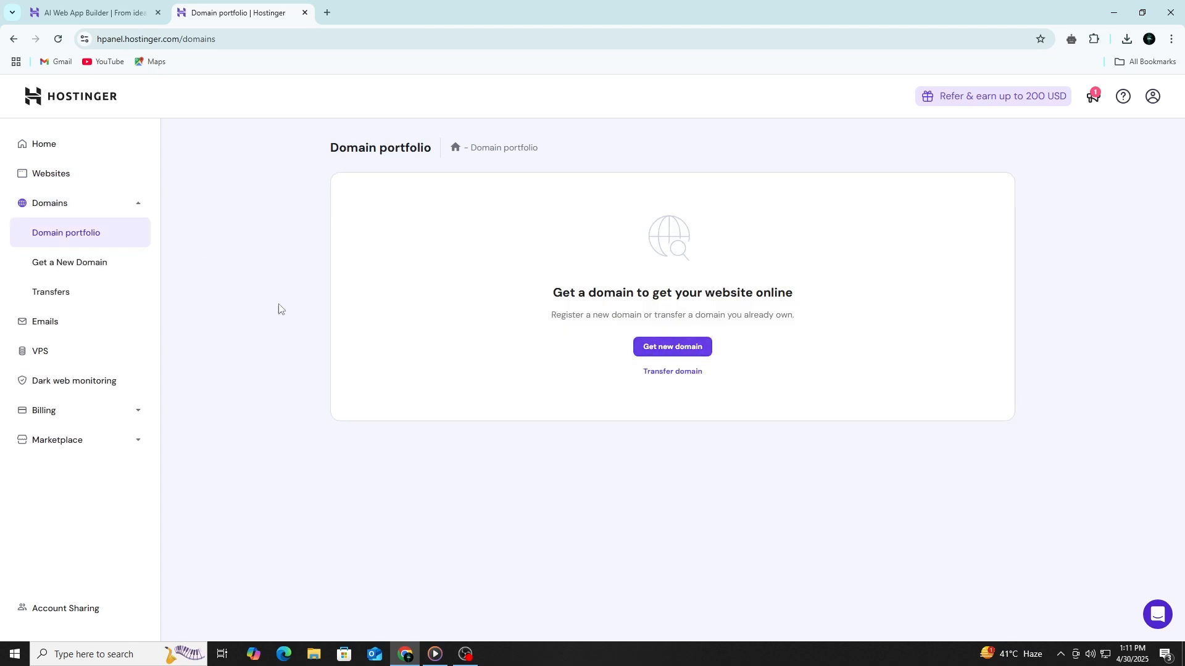
{"action": "left_click", "coordinate": [34, 294]}
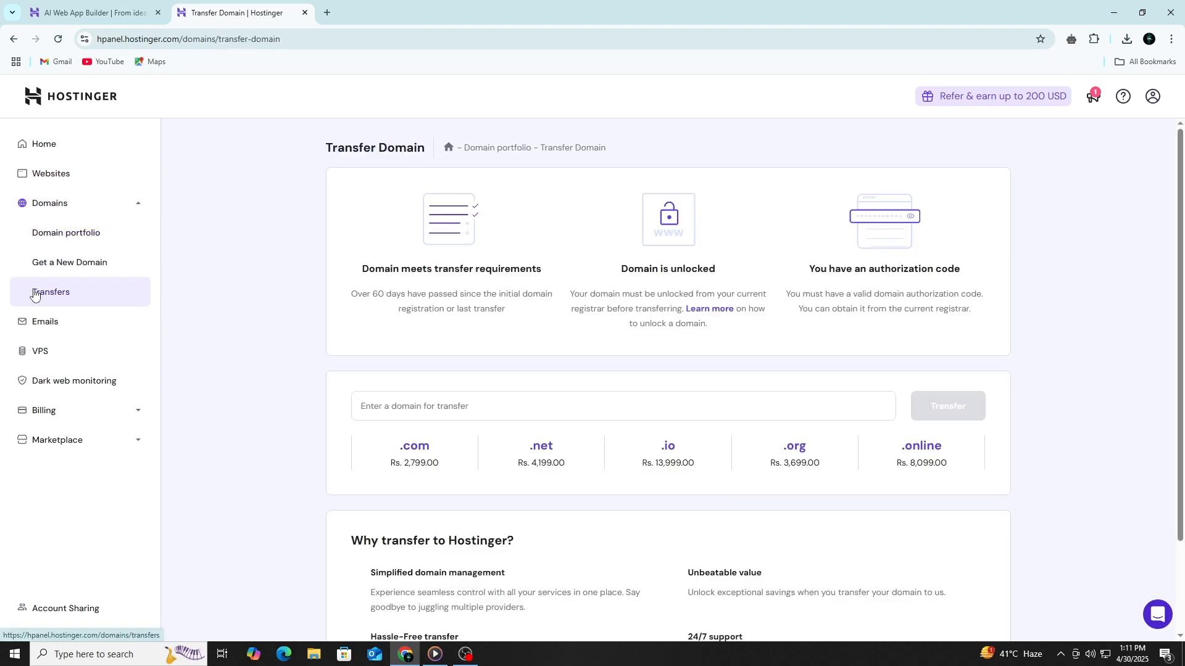
{"action": "scroll", "coordinate": [308, 370], "scroll_direction": "down", "scroll_amount": 3}
{"action": "scroll", "coordinate": [414, 404], "scroll_direction": "up", "scroll_amount": 3}
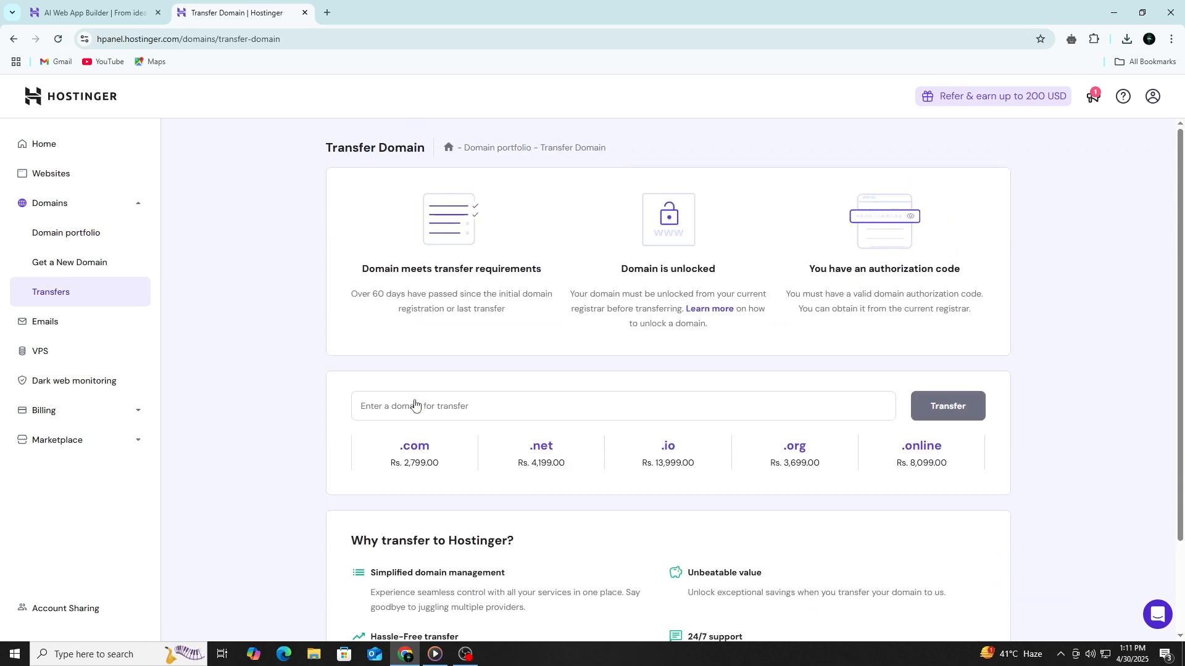
Compare the features and prices of the Business Starter, Business Premium and Google Workspace email plans.
{"action": "left_click", "coordinate": [74, 327]}
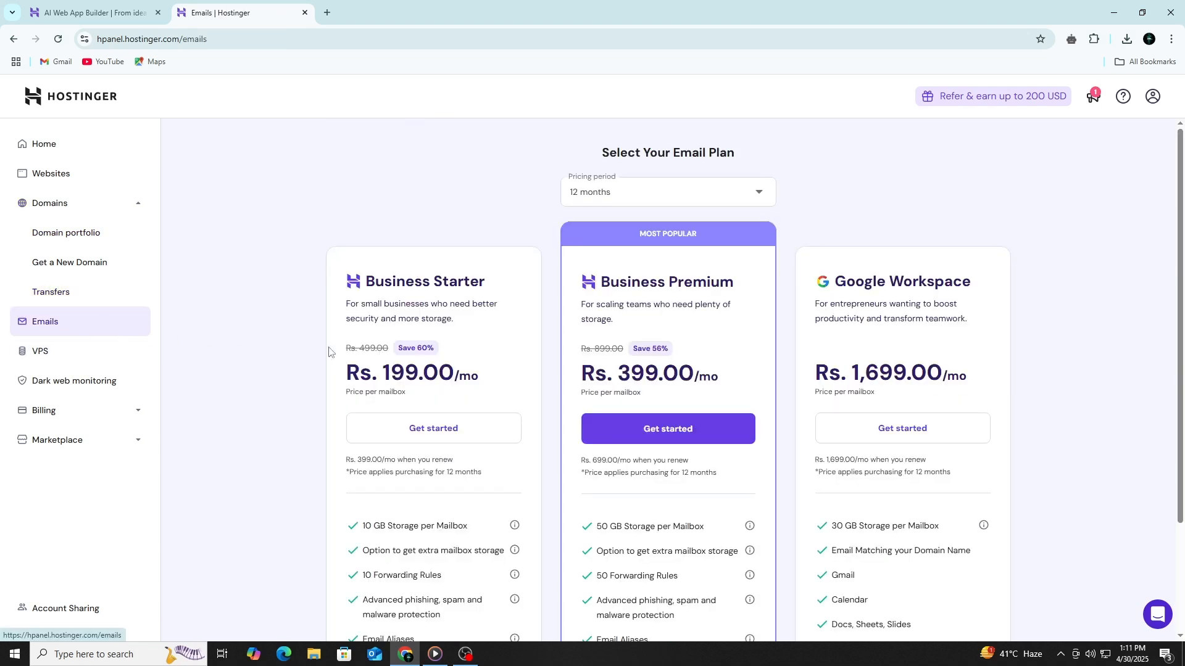
{"action": "scroll", "coordinate": [482, 371], "scroll_direction": "down", "scroll_amount": 2}
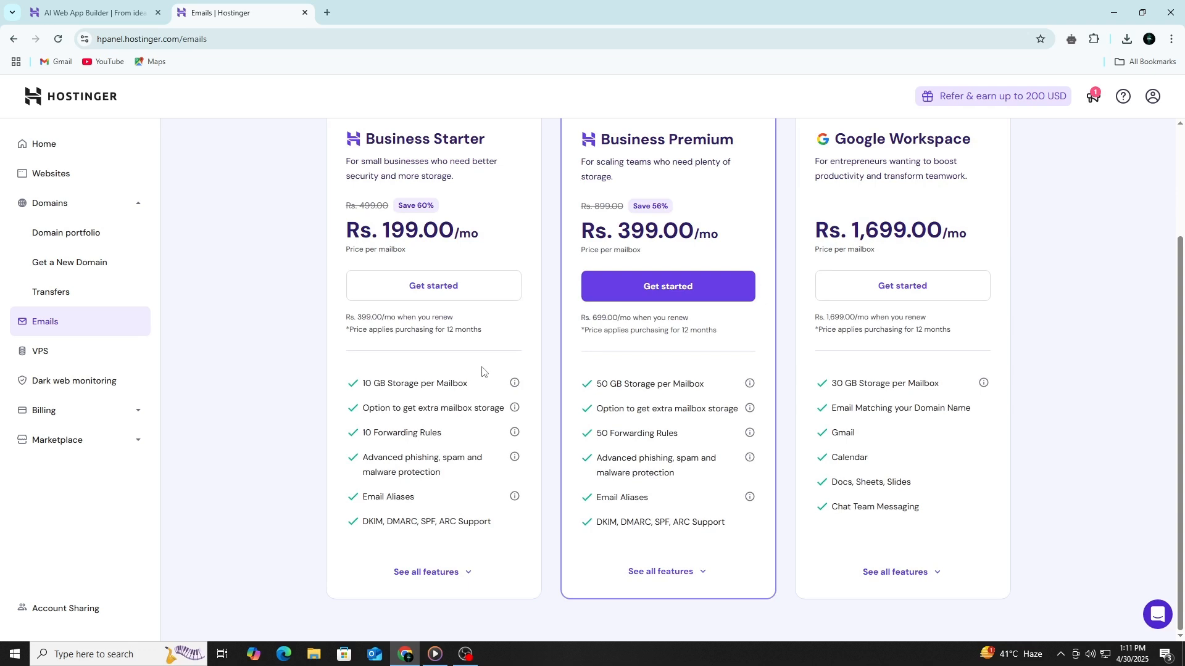
{"action": "scroll", "coordinate": [482, 371], "scroll_direction": "up", "scroll_amount": 2}
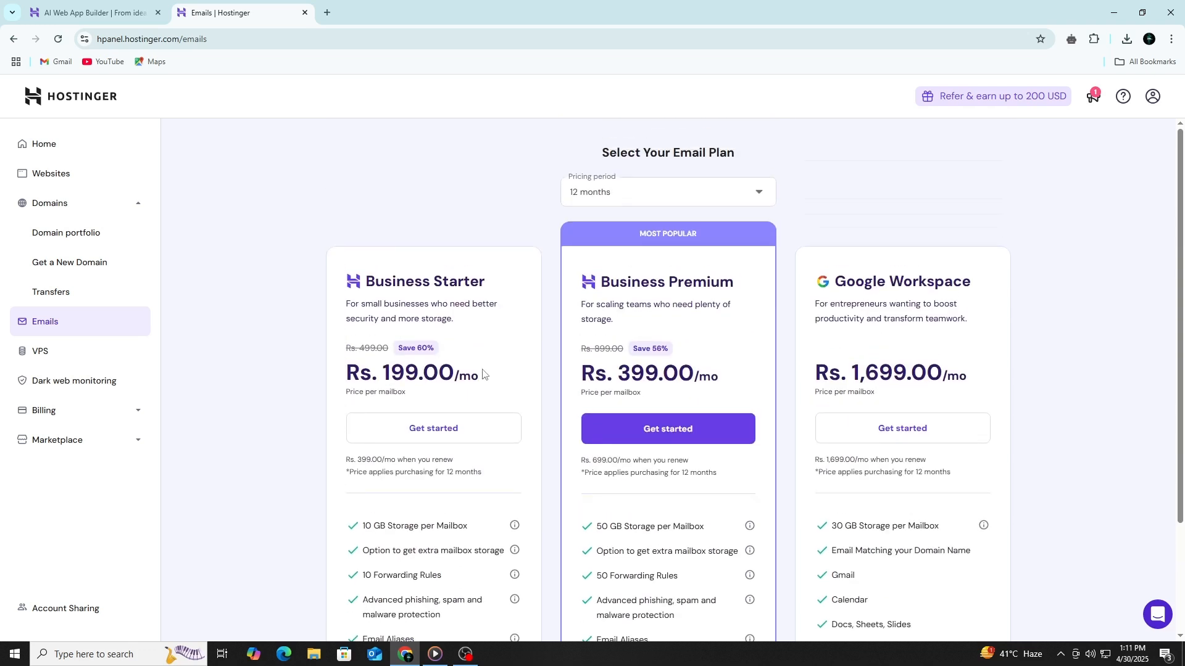
{"action": "left_click_drag", "start_coordinate": [740, 285], "coordinate": [610, 285]}
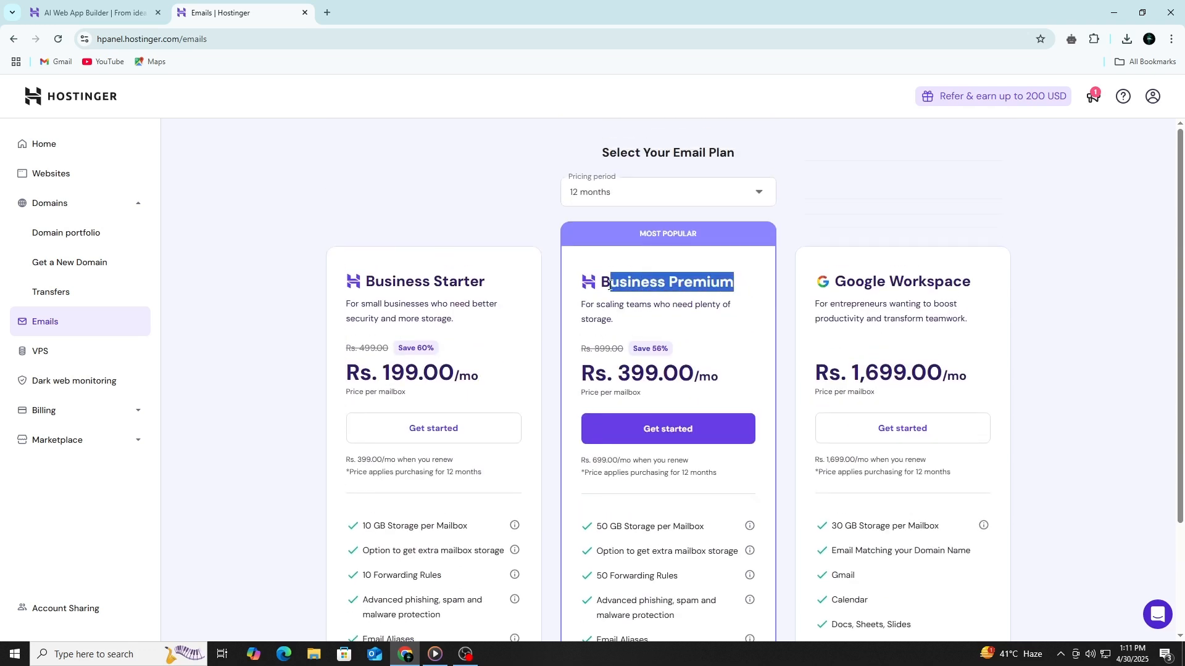
{"action": "left_click", "coordinate": [187, 282]}
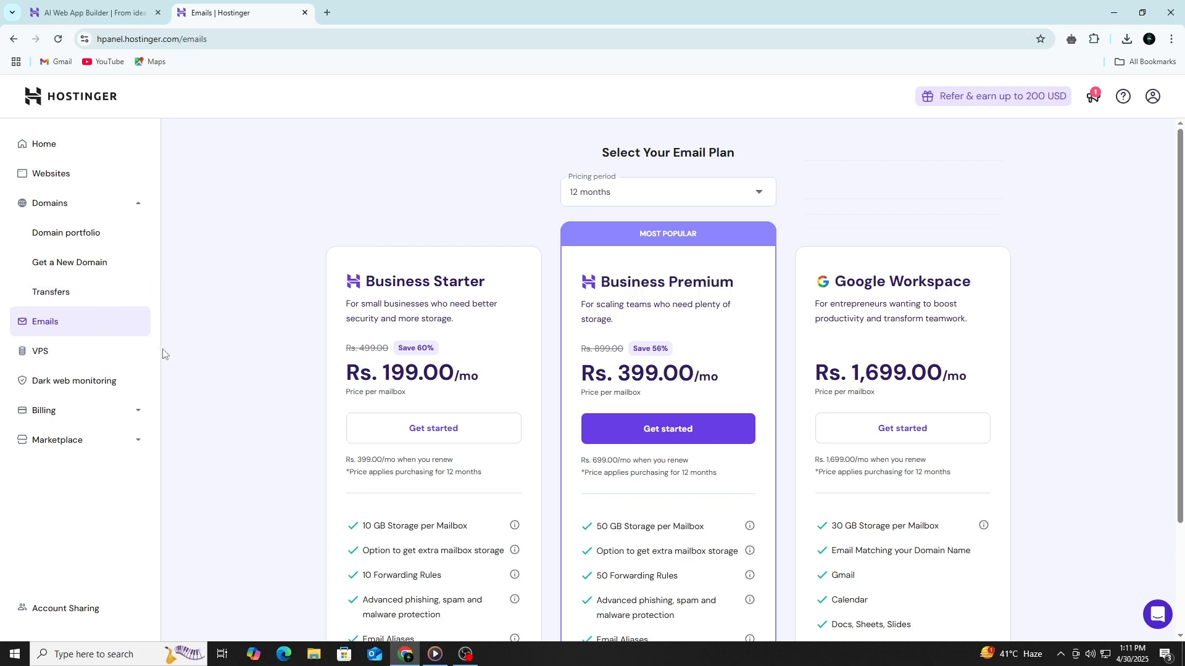
Examine the VPS section's KVM VPS and Game Panel options and read the FAQ answer on what VPS hosting is.
{"action": "left_click", "coordinate": [113, 355]}
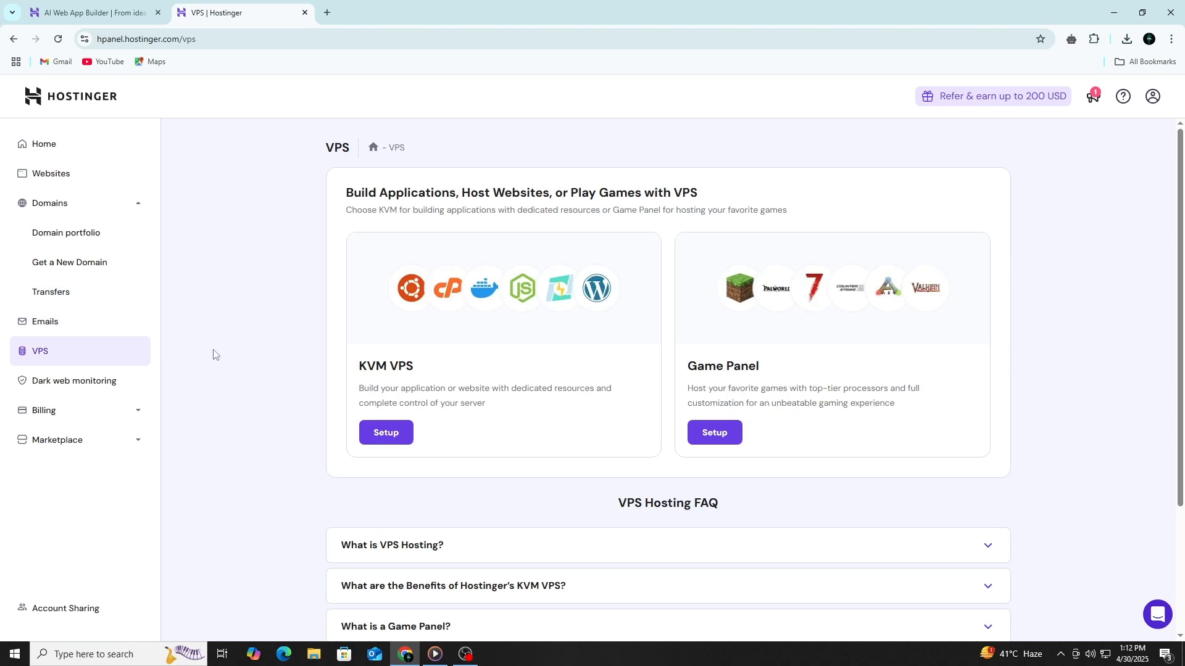
{"action": "scroll", "coordinate": [474, 426], "scroll_direction": "down", "scroll_amount": 2}
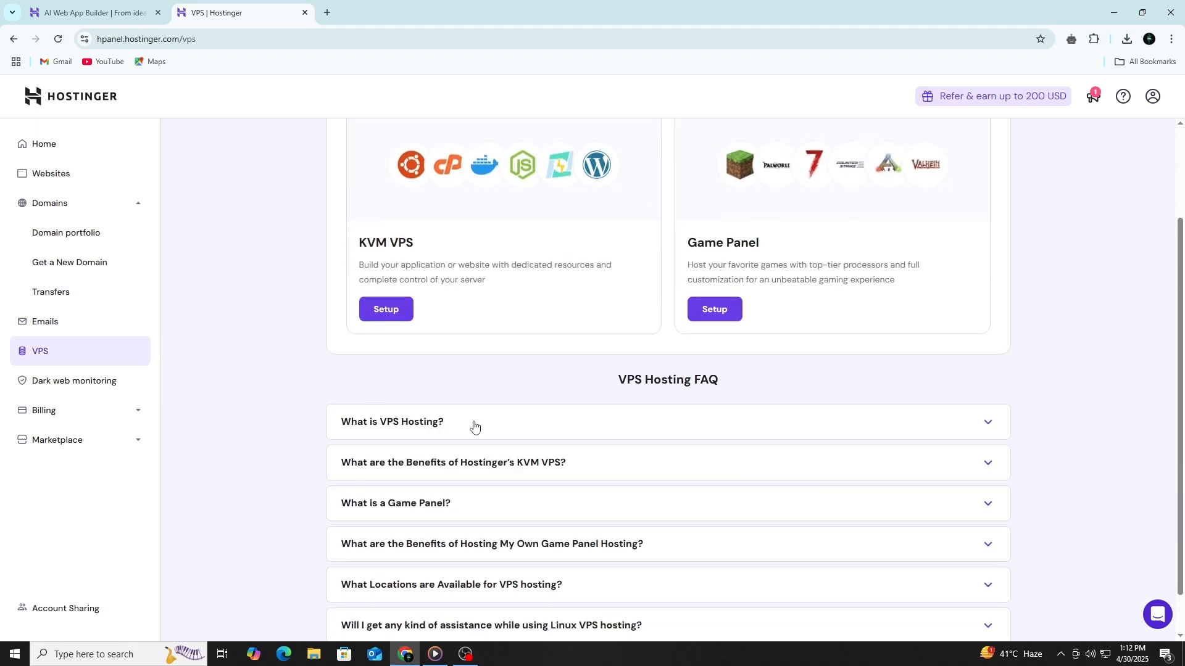
{"action": "left_click", "coordinate": [474, 425]}
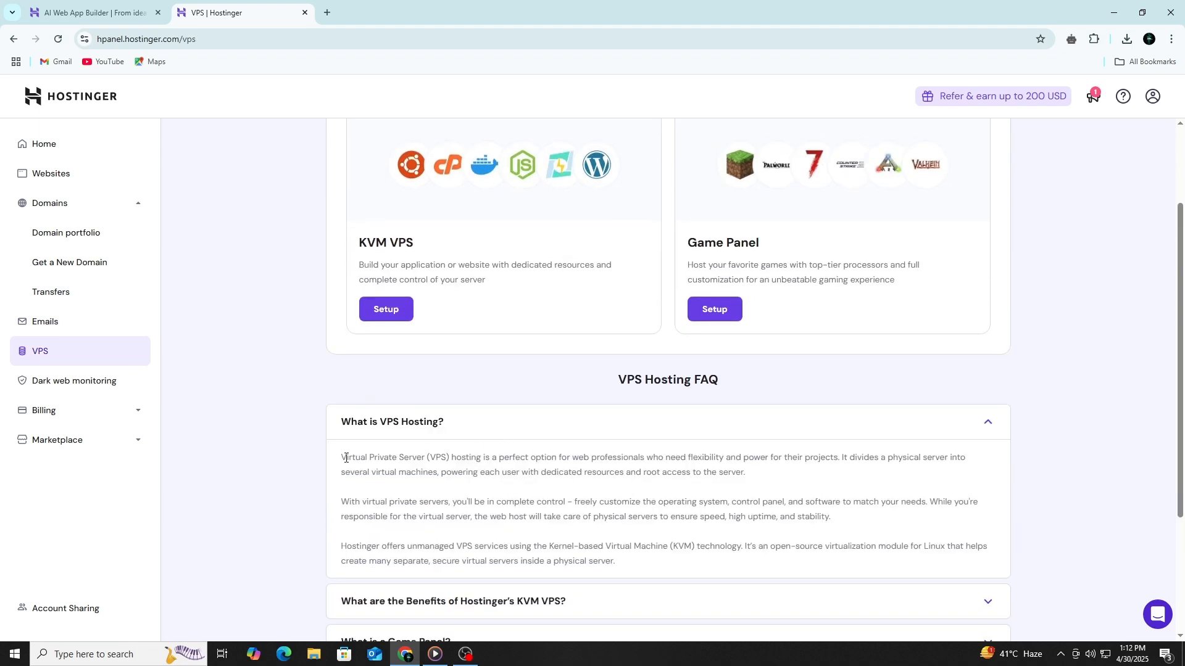
{"action": "left_click_drag", "start_coordinate": [347, 458], "coordinate": [820, 563]}
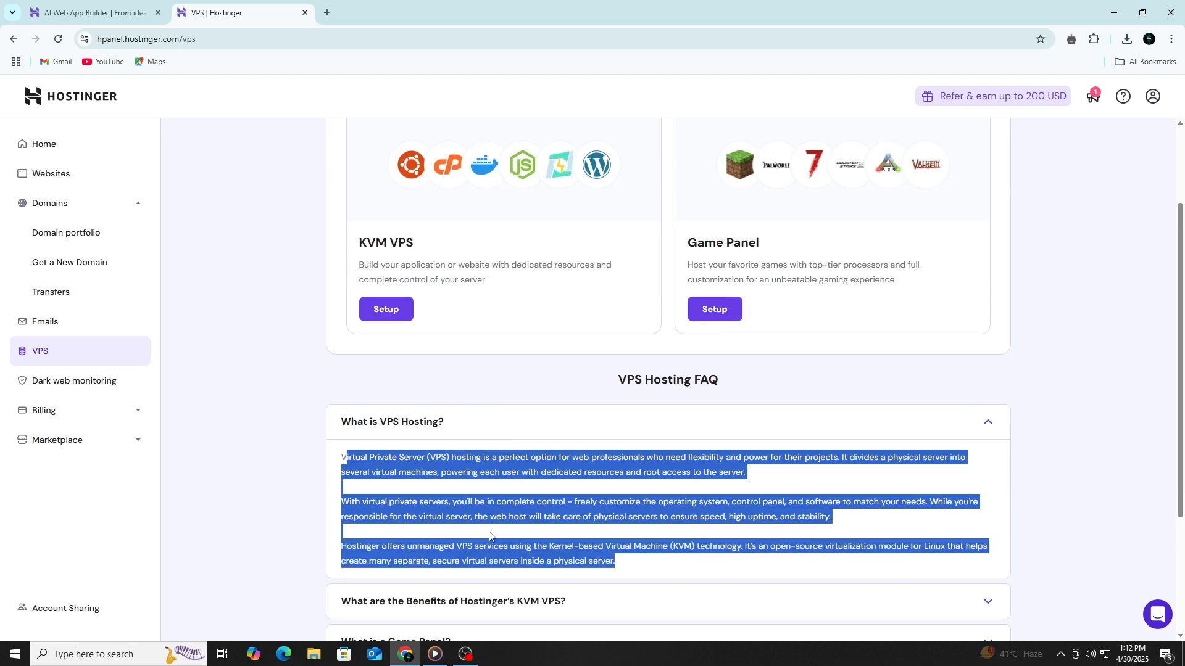
{"action": "left_click", "coordinate": [281, 500]}
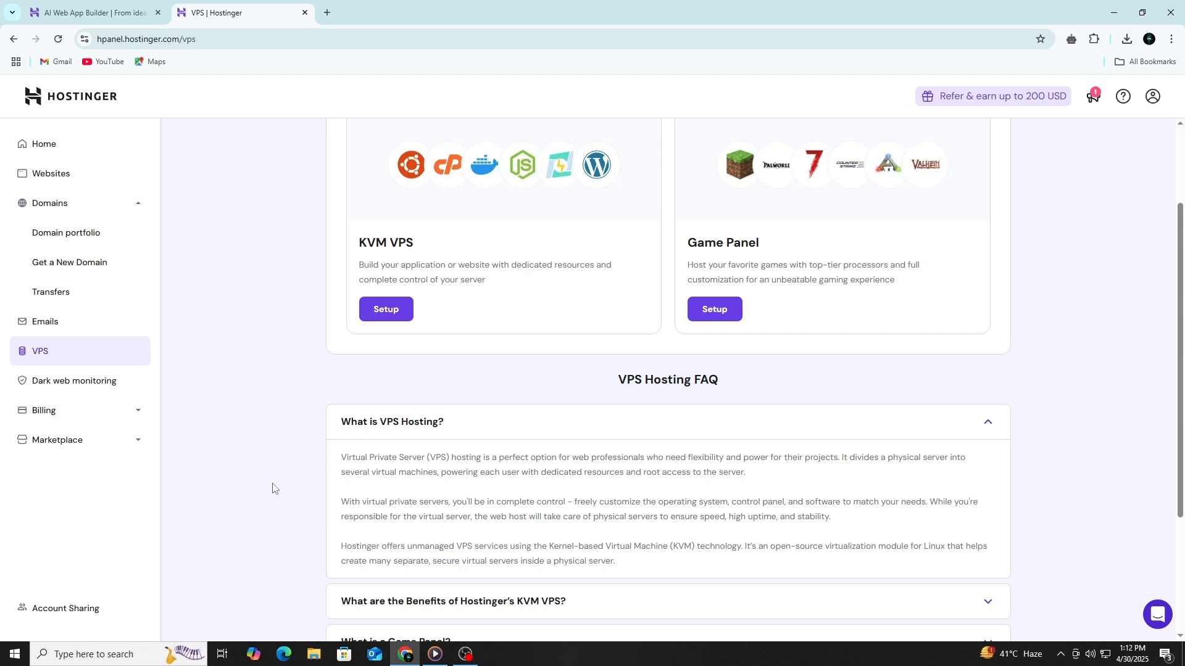
{"action": "scroll", "coordinate": [293, 492], "scroll_direction": "down", "scroll_amount": 2}
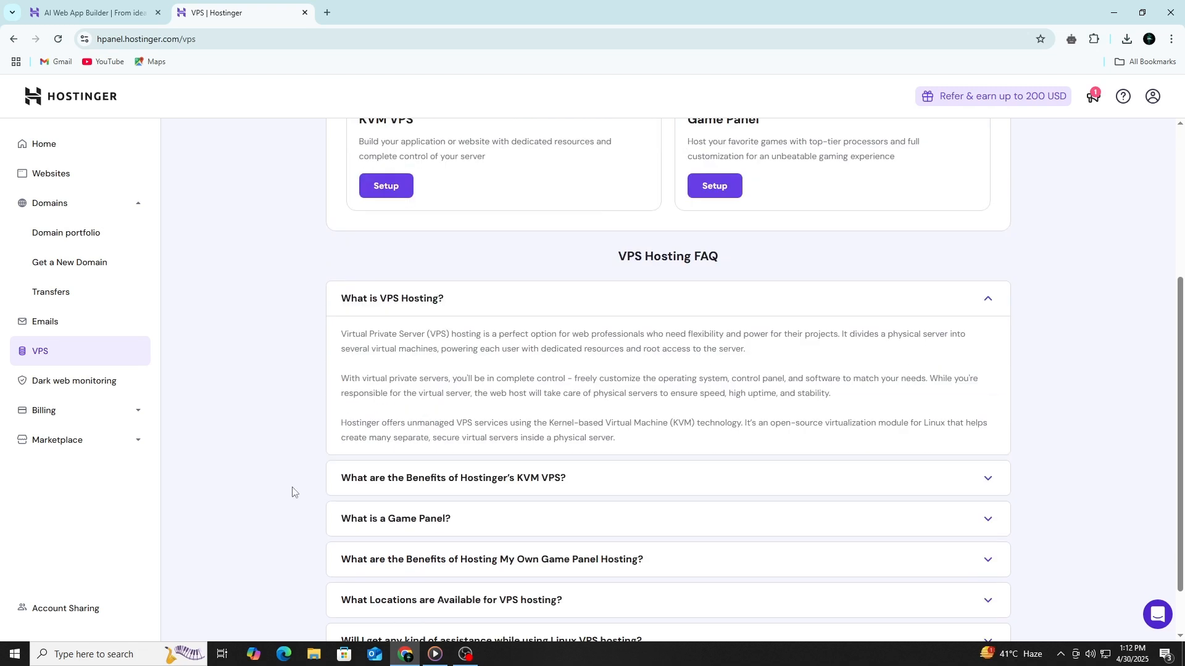
{"action": "scroll", "coordinate": [292, 492], "scroll_direction": "down", "scroll_amount": 1}
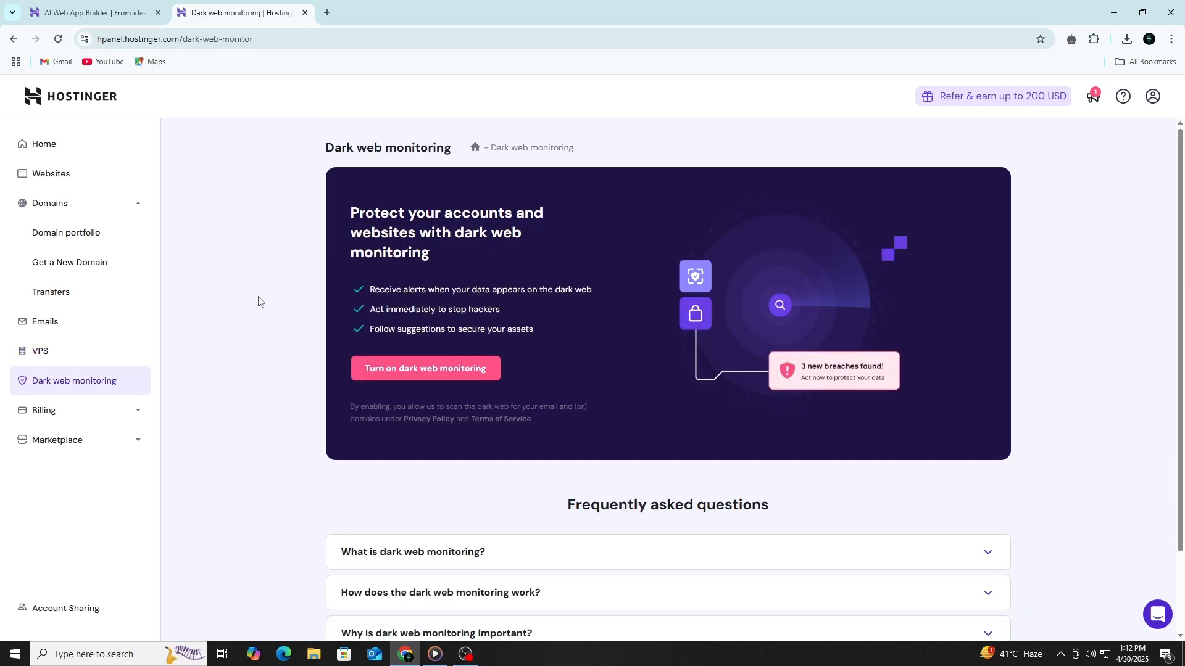
Examine the Dark web monitoring page and read its FAQ answers on what the monitoring is and how it works.
{"action": "left_click_drag", "start_coordinate": [467, 152], "coordinate": [308, 148]}
{"action": "left_click", "coordinate": [283, 313]}
{"action": "left_click", "coordinate": [457, 554]}
{"action": "scroll", "coordinate": [467, 549], "scroll_direction": "down", "scroll_amount": 2}
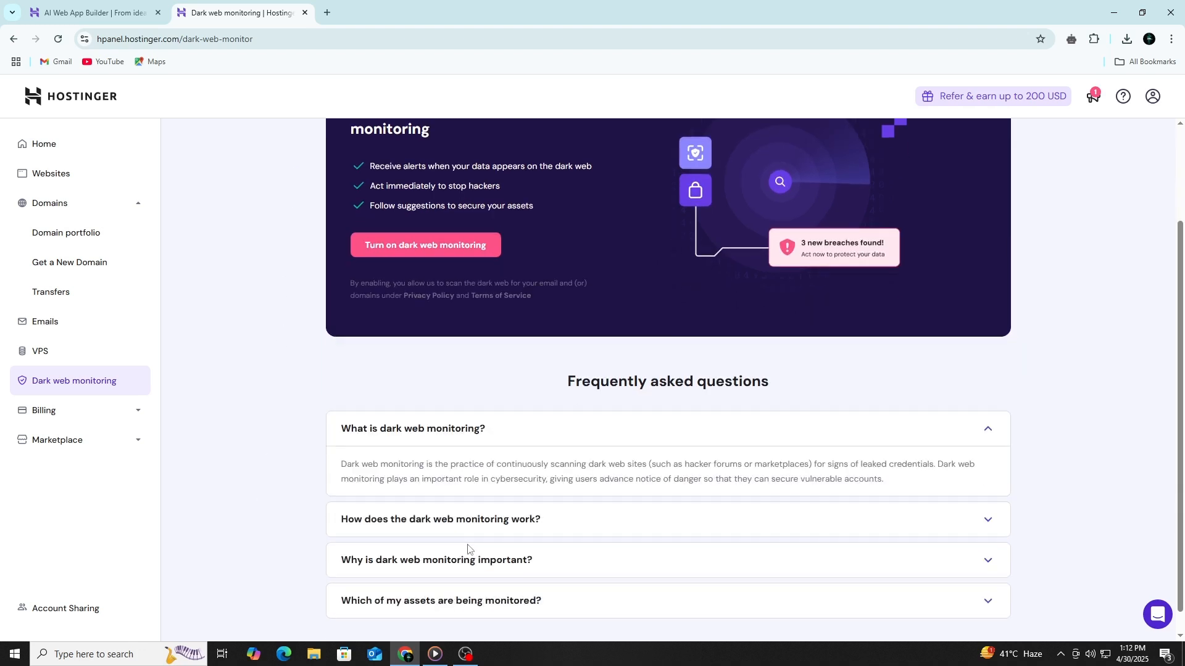
{"action": "left_click_drag", "start_coordinate": [341, 463], "coordinate": [942, 491]}
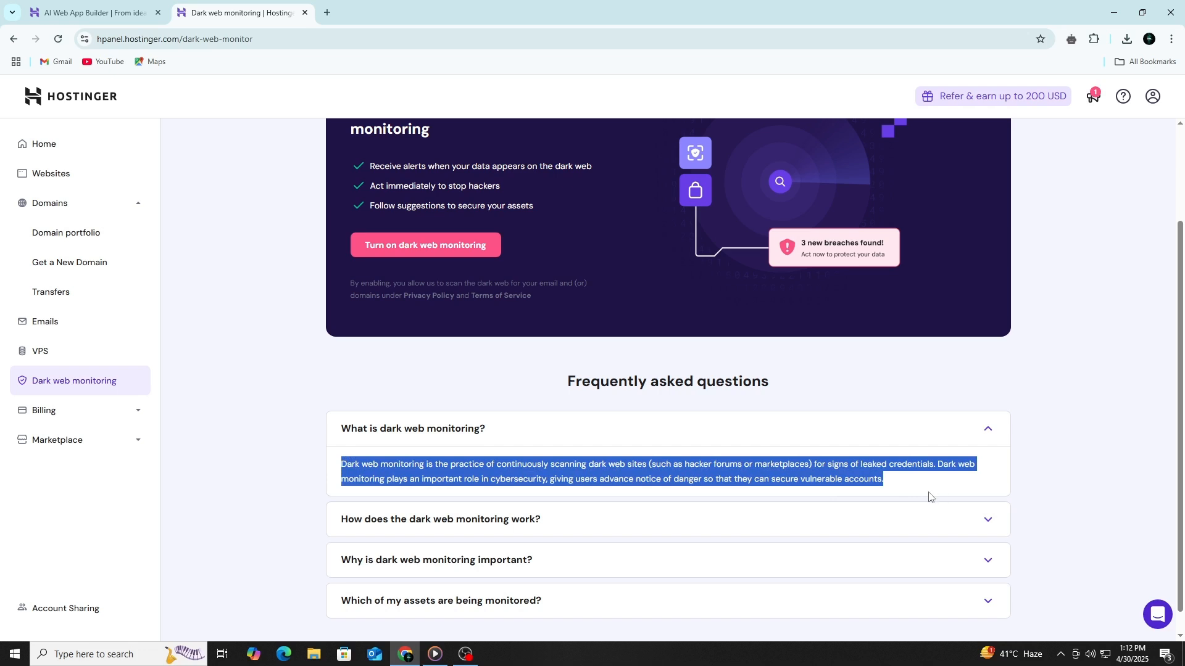
{"action": "left_click", "coordinate": [947, 526]}
{"action": "scroll", "coordinate": [947, 526], "scroll_direction": "down", "scroll_amount": 2}
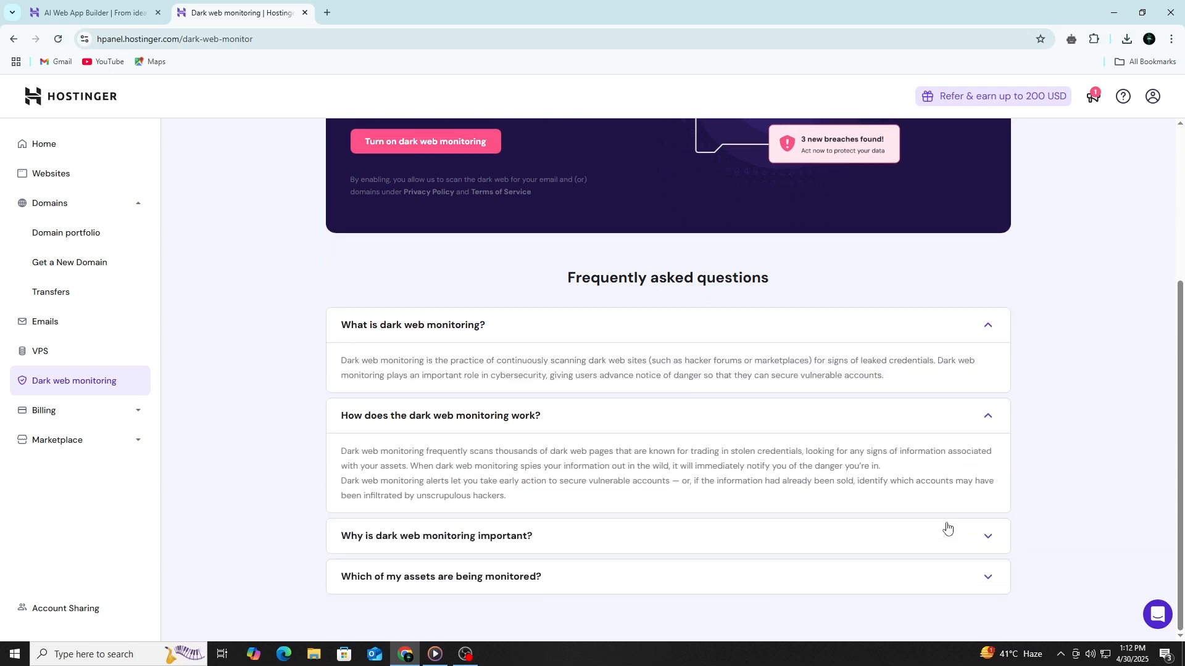
{"action": "left_click_drag", "start_coordinate": [335, 456], "coordinate": [574, 493]}
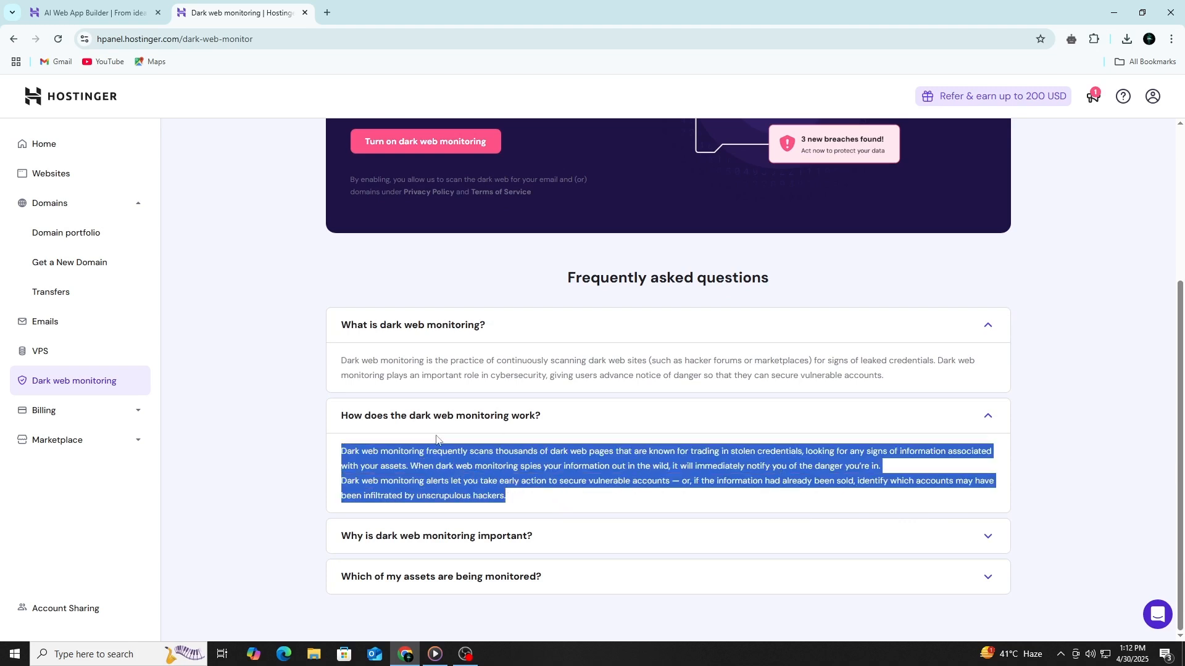
{"action": "left_click", "coordinate": [292, 462]}
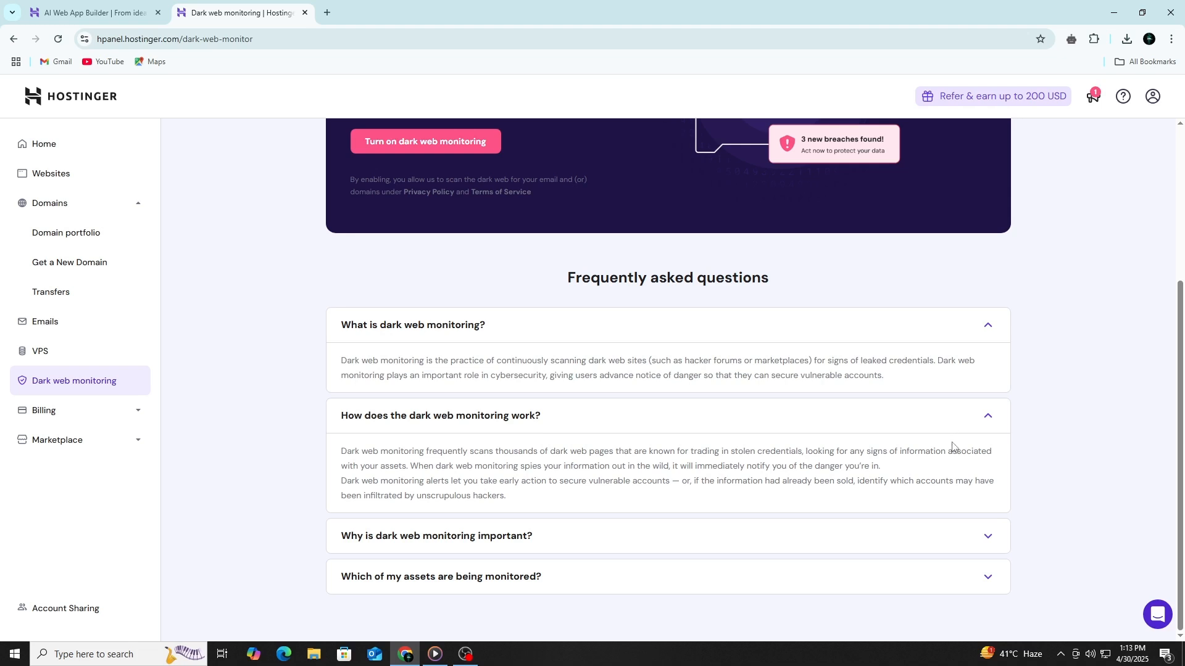
Look through the Billing section's payment history, payment methods and subscriptions.
{"action": "left_click", "coordinate": [138, 411]}
{"action": "left_click", "coordinate": [85, 389]}
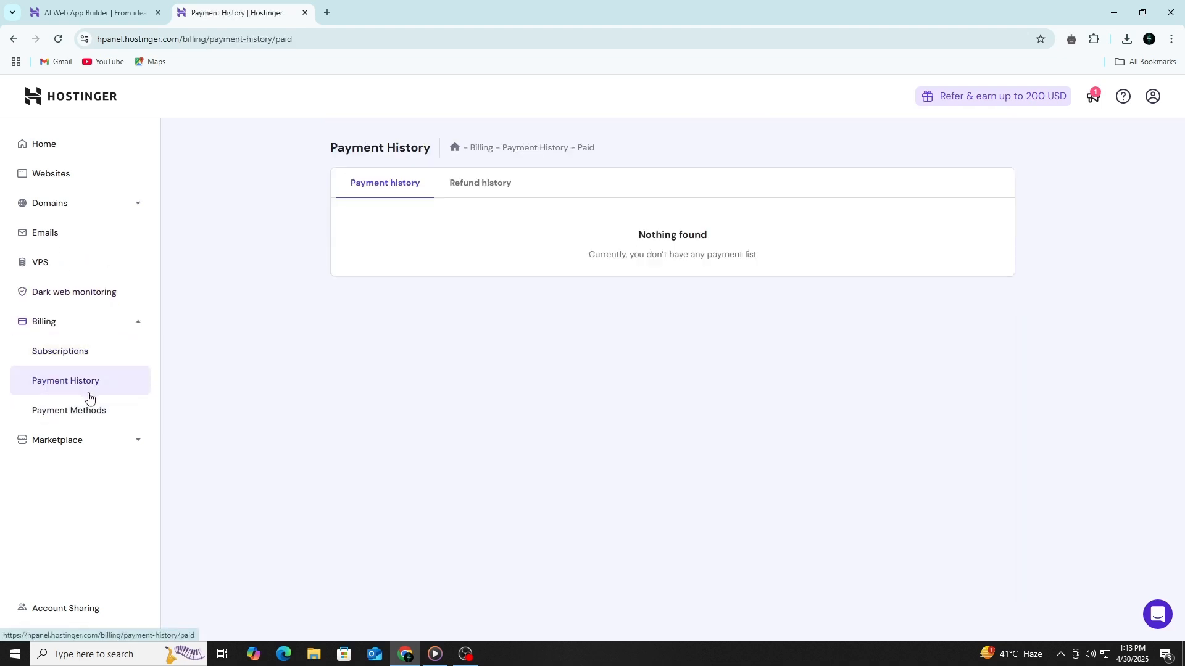
{"action": "left_click", "coordinate": [90, 408]}
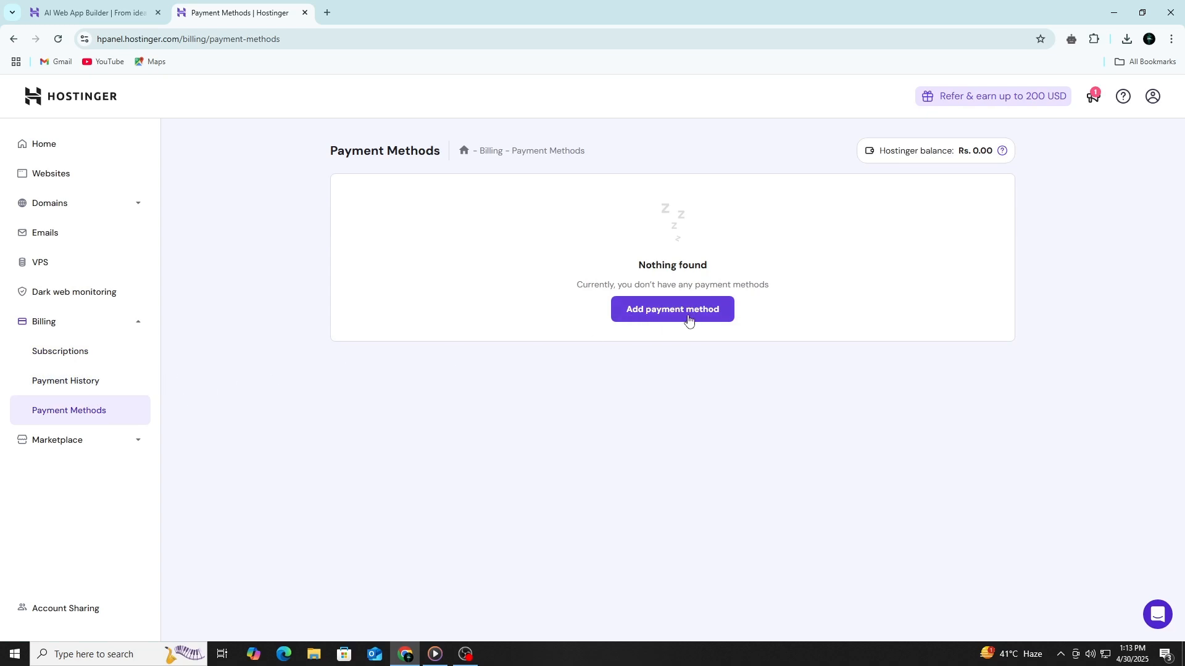
{"action": "left_click", "coordinate": [77, 366]}
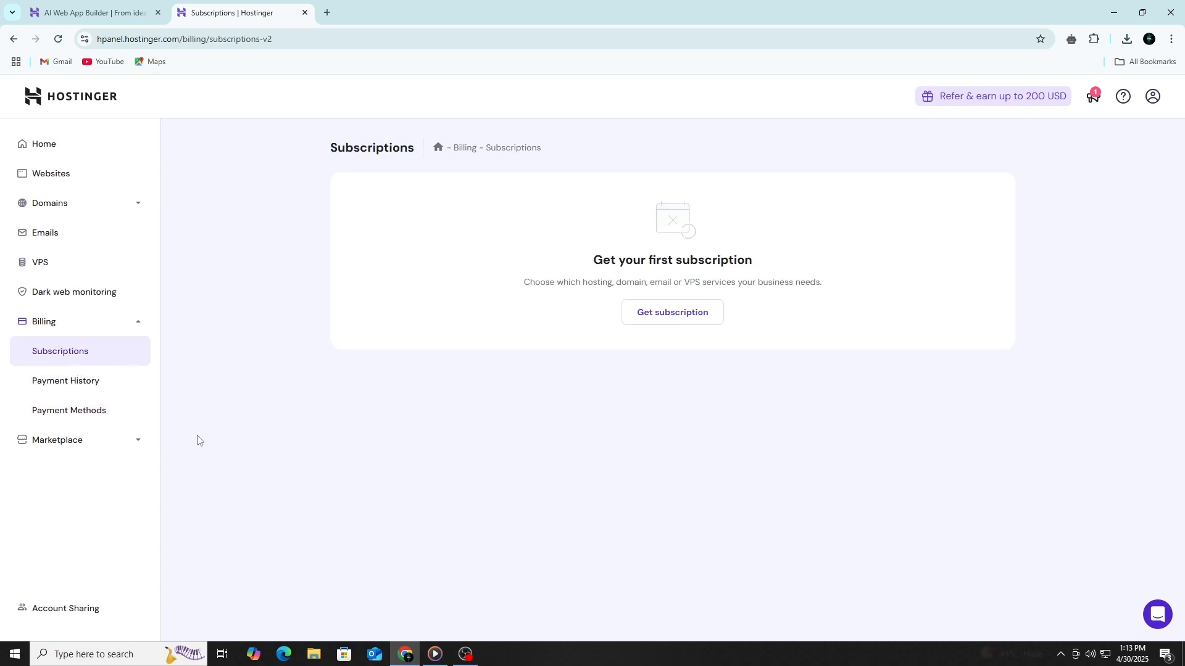
Browse the Marketplace categories from all products and AI tools through hosting, domains, emails and services to Other.
{"action": "left_click", "coordinate": [93, 440]}
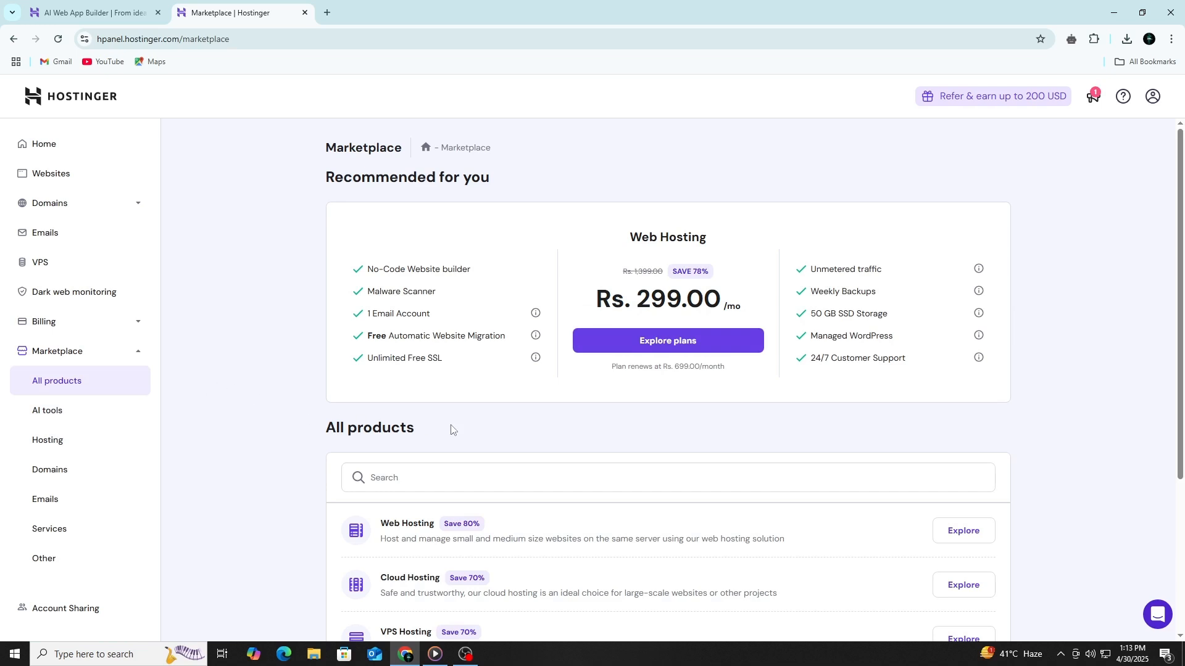
{"action": "scroll", "coordinate": [571, 426], "scroll_direction": "down", "scroll_amount": 4}
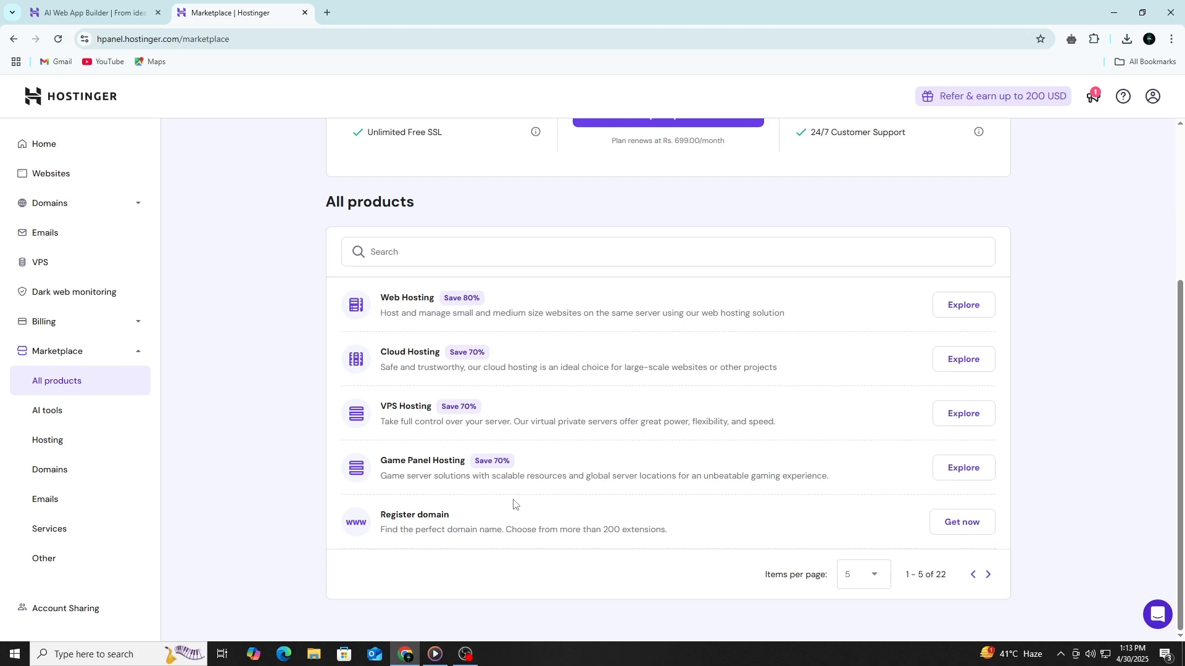
{"action": "left_click", "coordinate": [84, 409]}
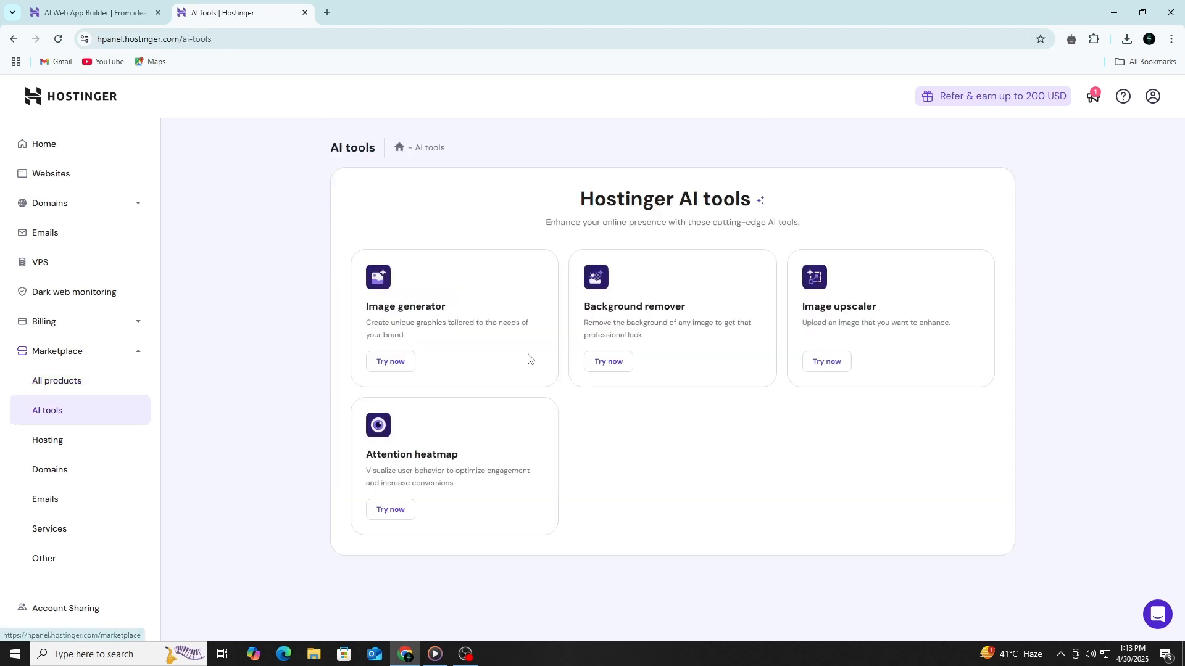
{"action": "left_click", "coordinate": [108, 442]}
{"action": "left_click", "coordinate": [87, 471]}
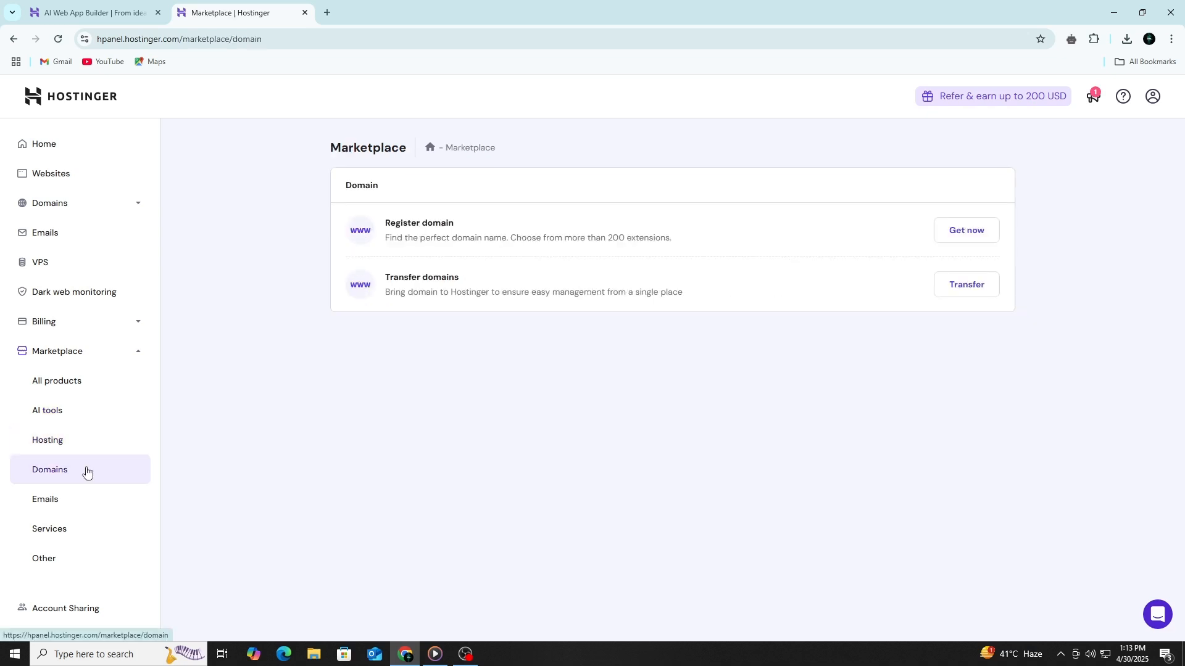
{"action": "left_click", "coordinate": [71, 509]}
{"action": "left_click", "coordinate": [65, 541]}
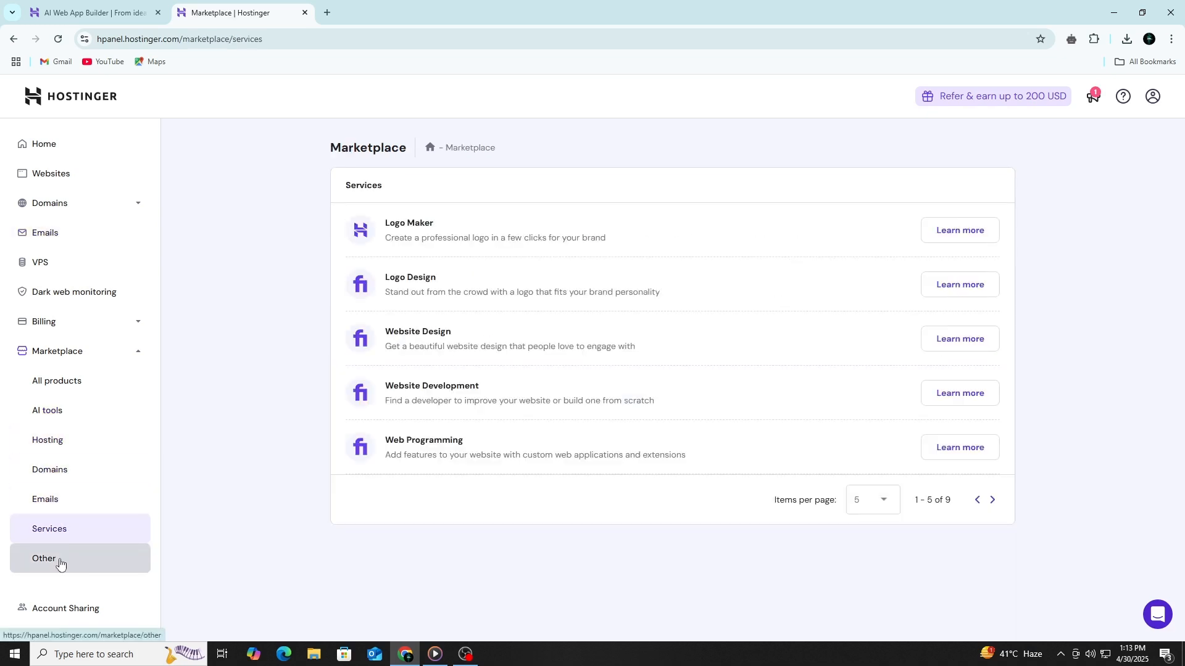
{"action": "left_click", "coordinate": [58, 559]}
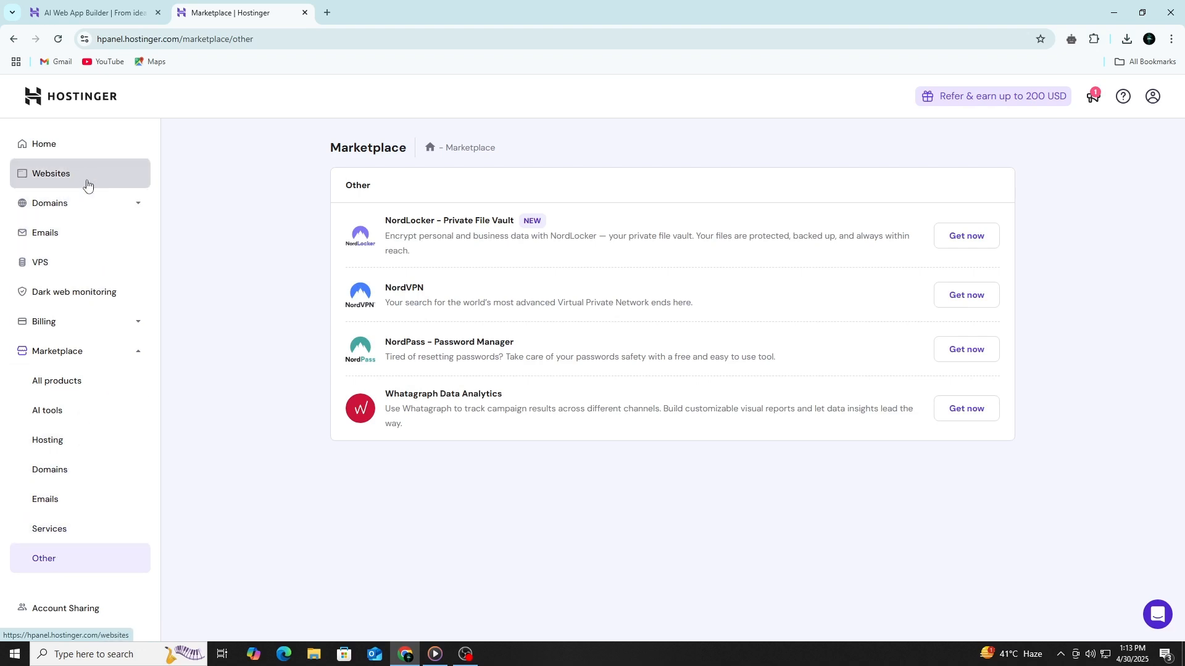
Return to the control panel's Home page and look over the Website Builder & Web Hosting offer.
{"action": "left_click", "coordinate": [90, 155]}
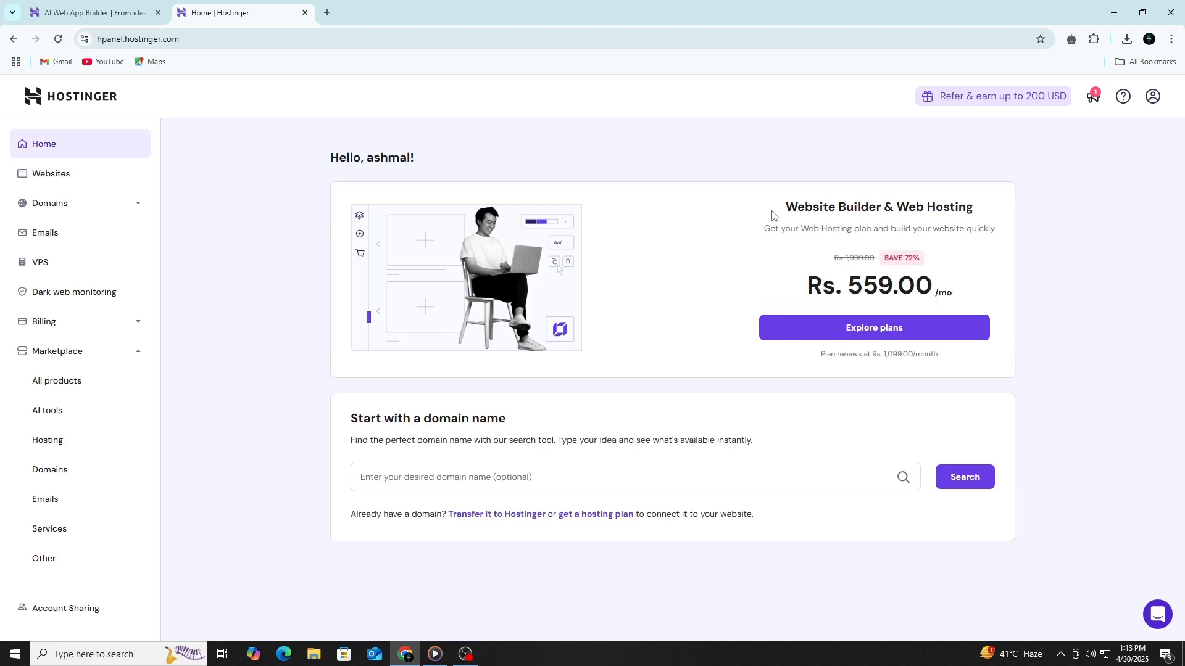
{"action": "left_click_drag", "start_coordinate": [774, 210], "coordinate": [1029, 203]}
{"action": "left_click", "coordinate": [1034, 247]}
Open the existing web app from the Websites list for editing and review the error-fix chat with its updated files.
{"action": "left_click", "coordinate": [100, 179]}
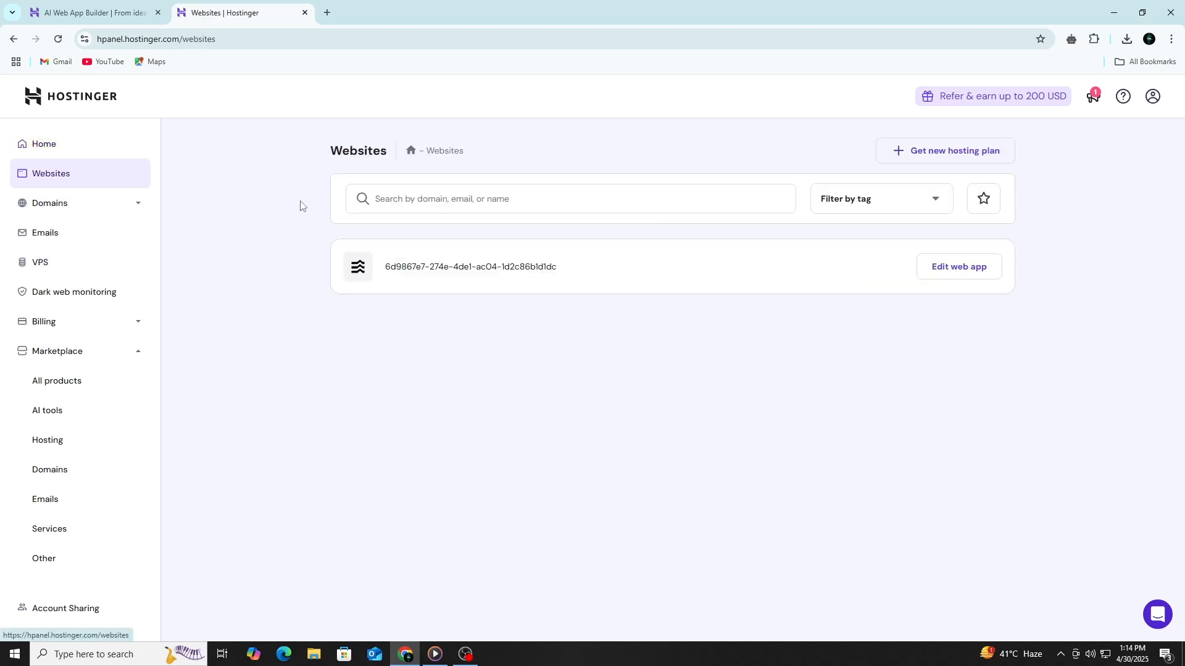
{"action": "left_click", "coordinate": [969, 276]}
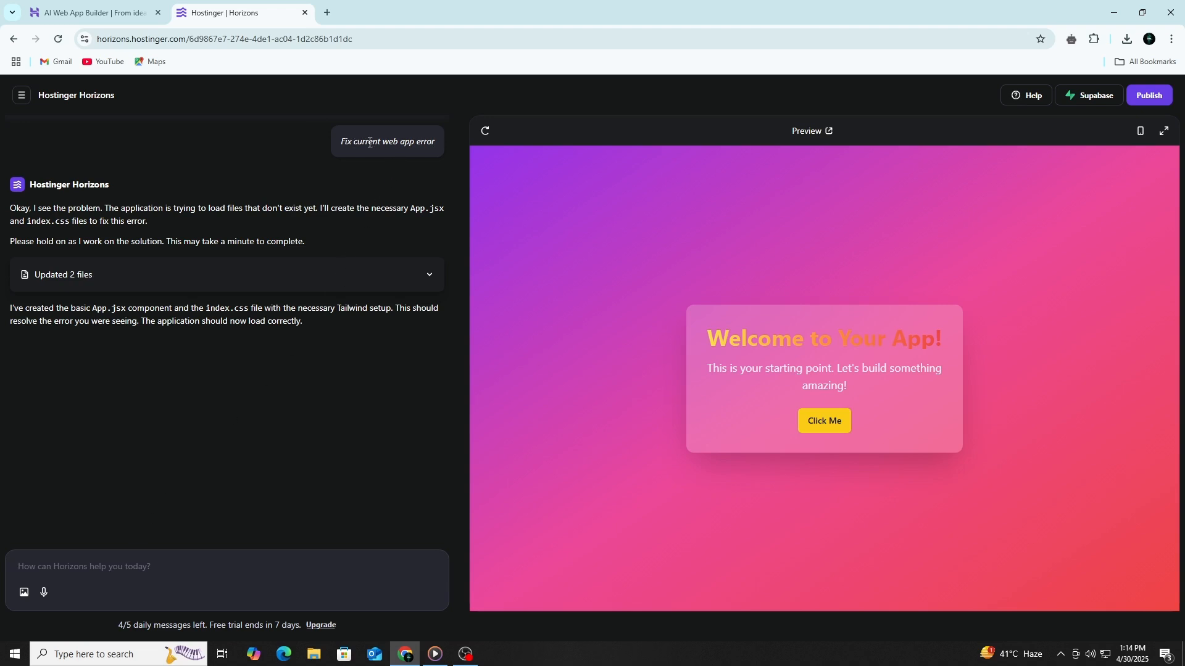
{"action": "left_click_drag", "start_coordinate": [434, 142], "coordinate": [323, 148]}
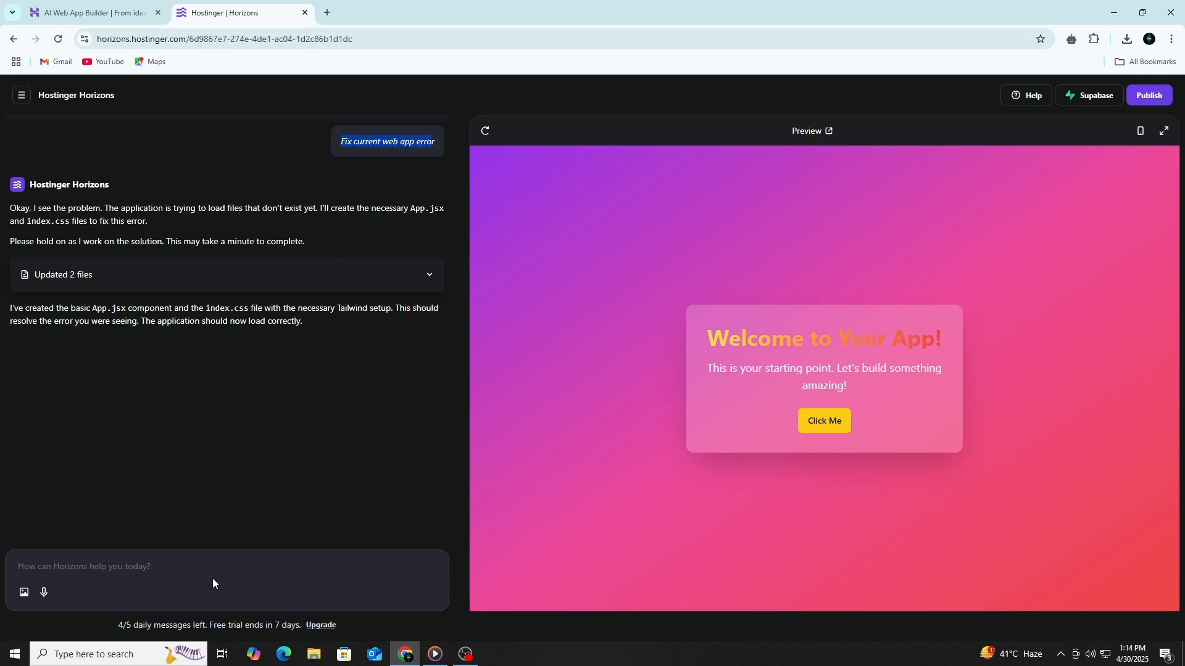
{"action": "left_click", "coordinate": [240, 494]}
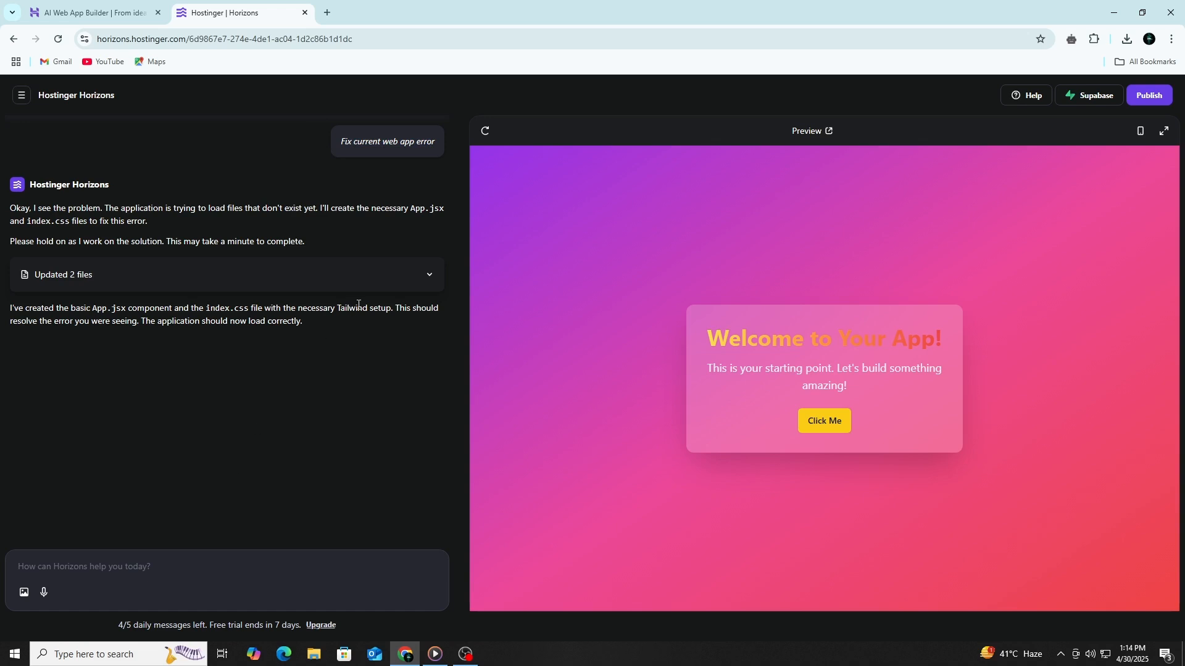
{"action": "left_click", "coordinate": [395, 283]}
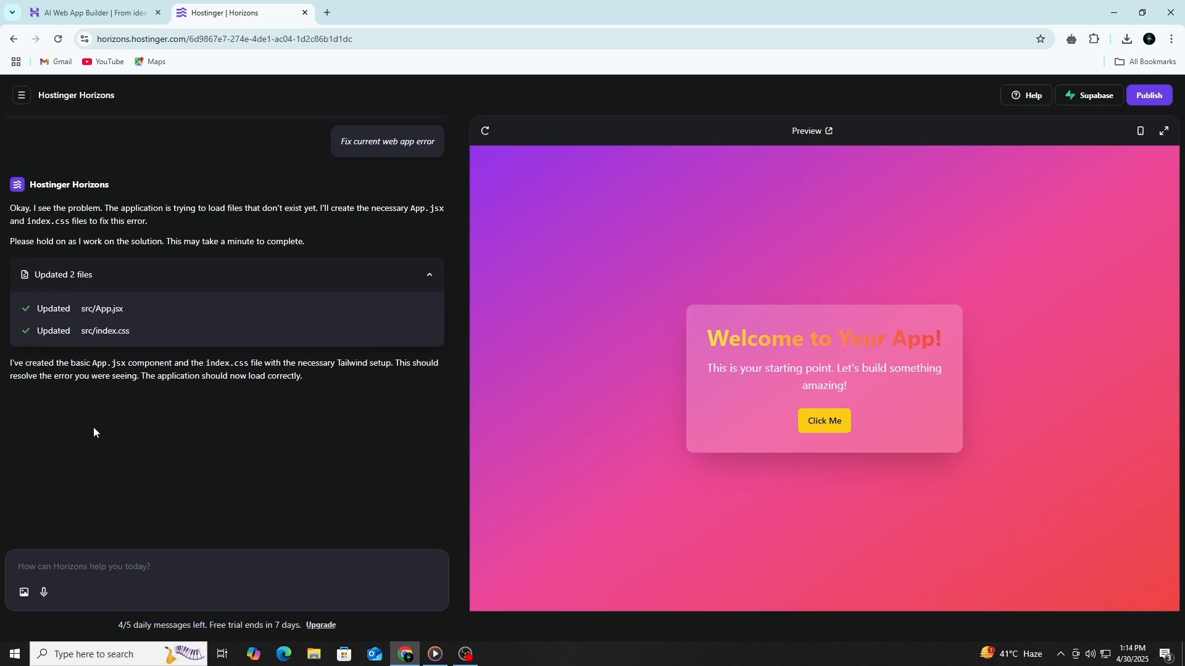
{"action": "left_click", "coordinate": [426, 278]}
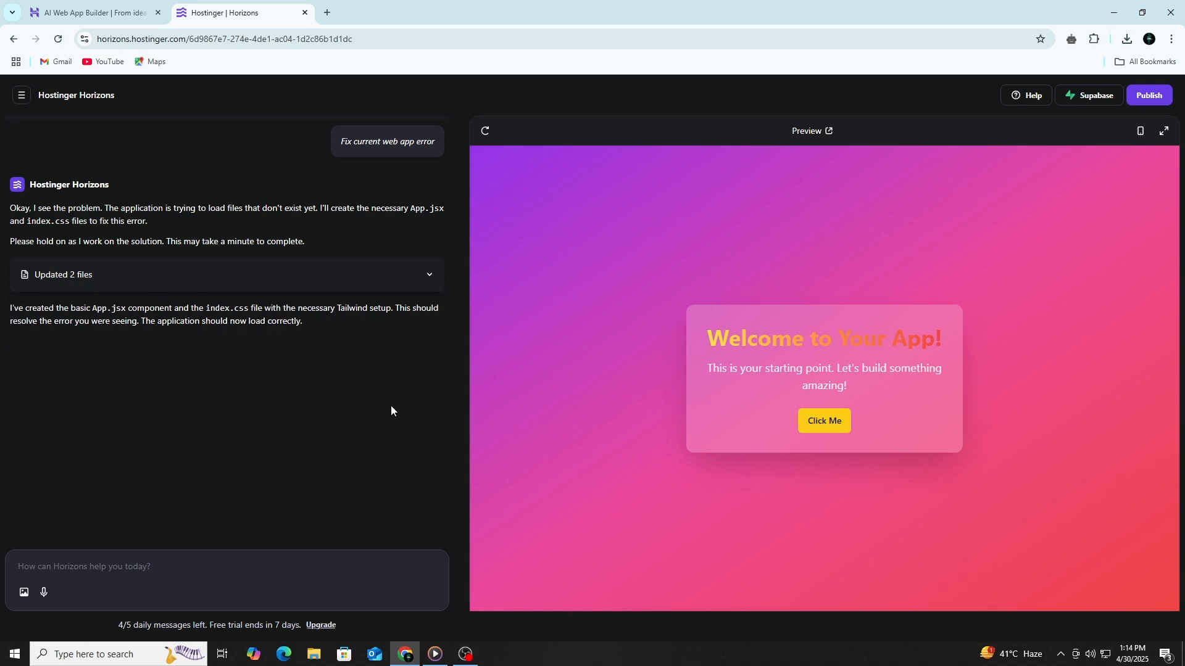
View the app preview in full screen, try its Click Me button and return to the split view.
{"action": "left_click", "coordinate": [1163, 131]}
{"action": "left_click", "coordinate": [596, 386]}
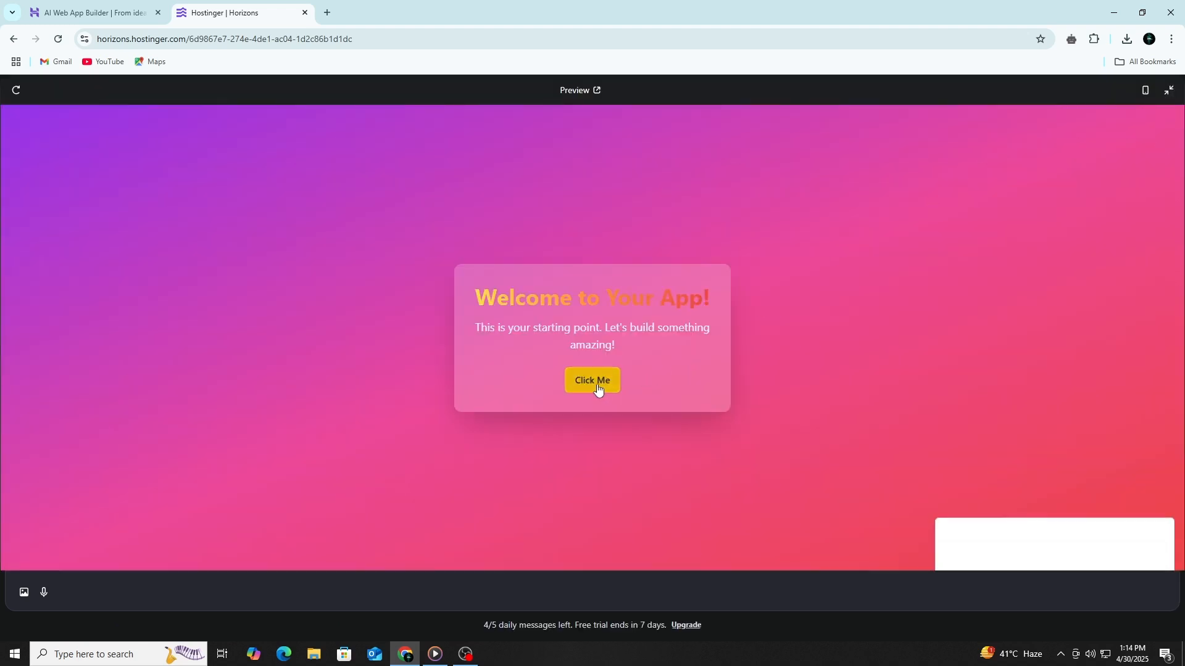
{"action": "left_click", "coordinate": [1167, 94]}
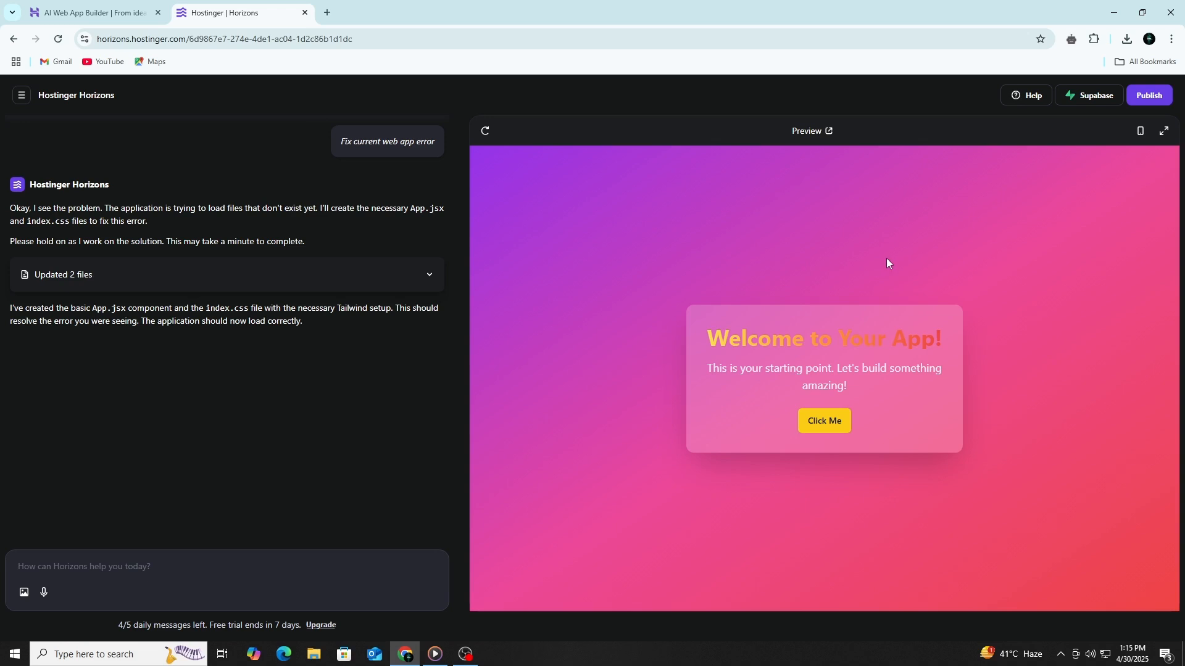
Compare the app preview in mobile and desktop views, in both split and full-screen layouts, ending on the split desktop view.
{"action": "left_click", "coordinate": [1141, 131]}
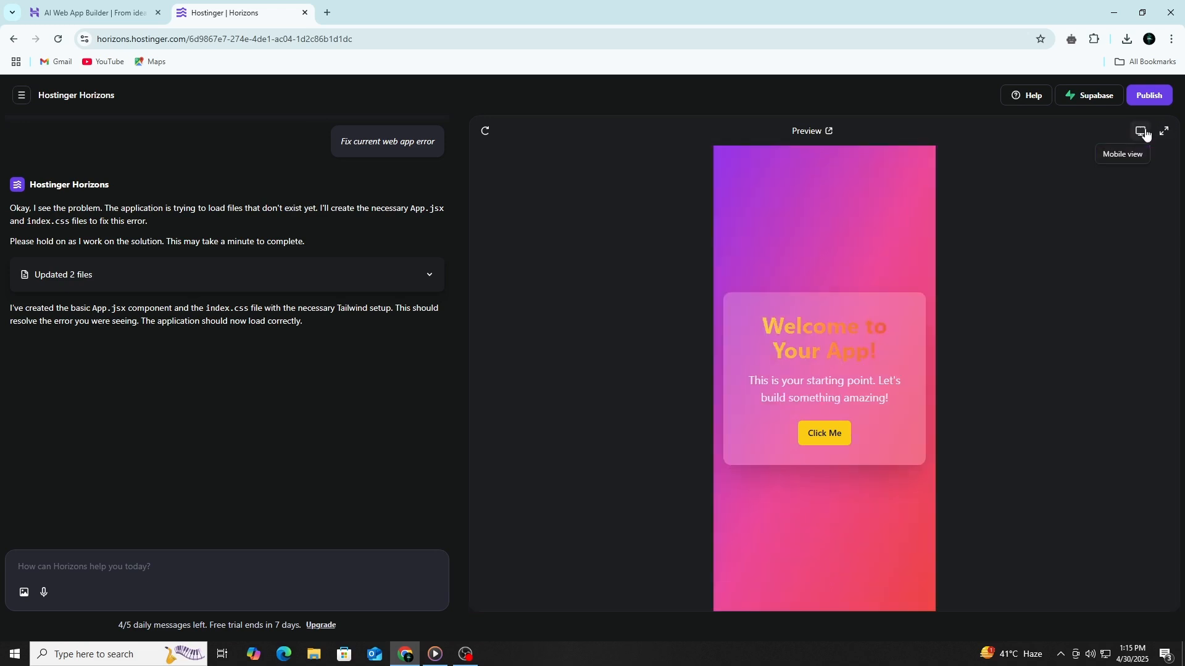
{"action": "left_click", "coordinate": [1146, 135]}
{"action": "double_click", "coordinate": [1147, 135]}
{"action": "left_click", "coordinate": [1145, 91]}
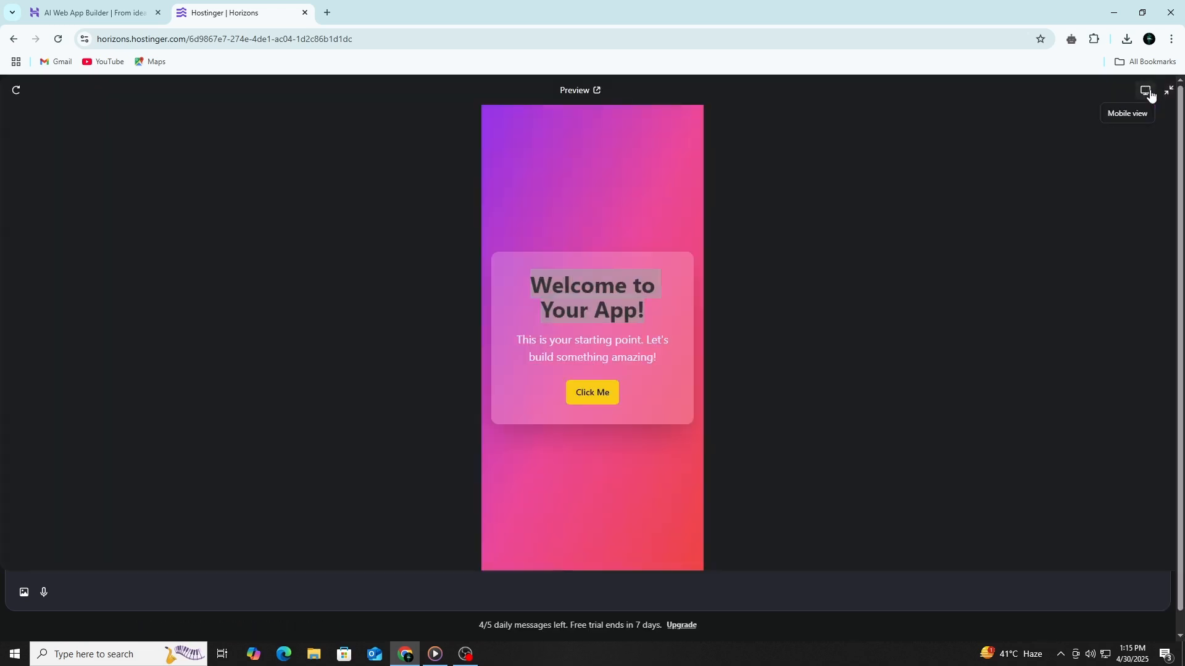
{"action": "left_click", "coordinate": [1168, 90]}
{"action": "left_click", "coordinate": [1131, 130]}
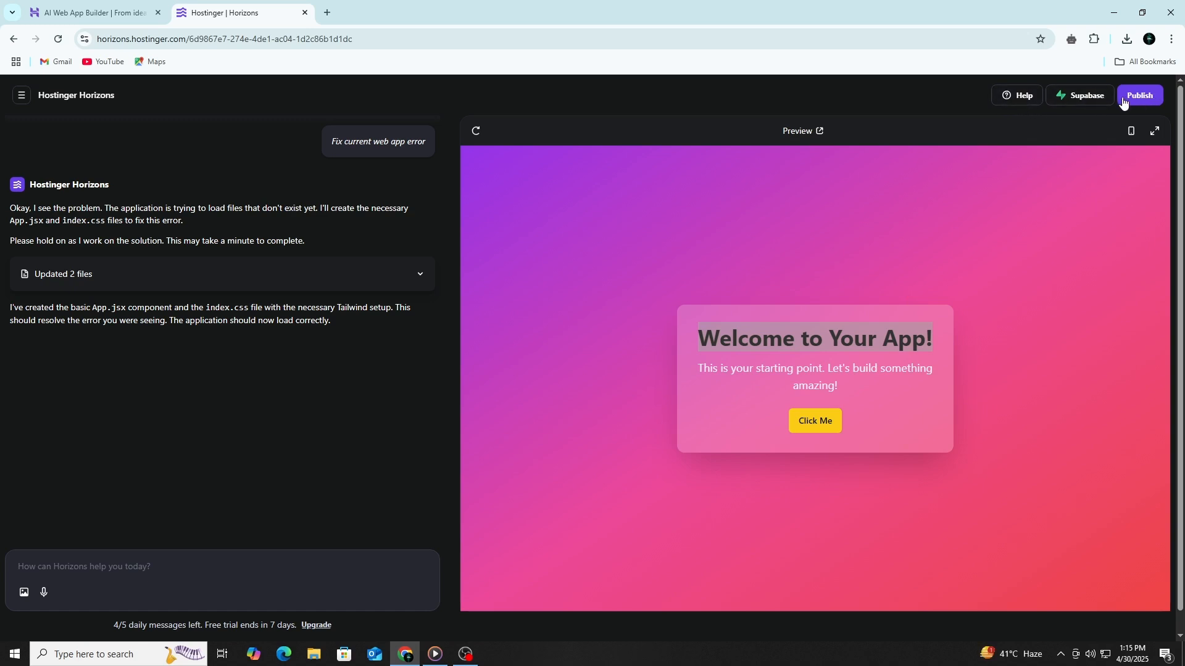
Check the available help resources and open the Supabase integration settings.
{"action": "left_click", "coordinate": [1009, 103]}
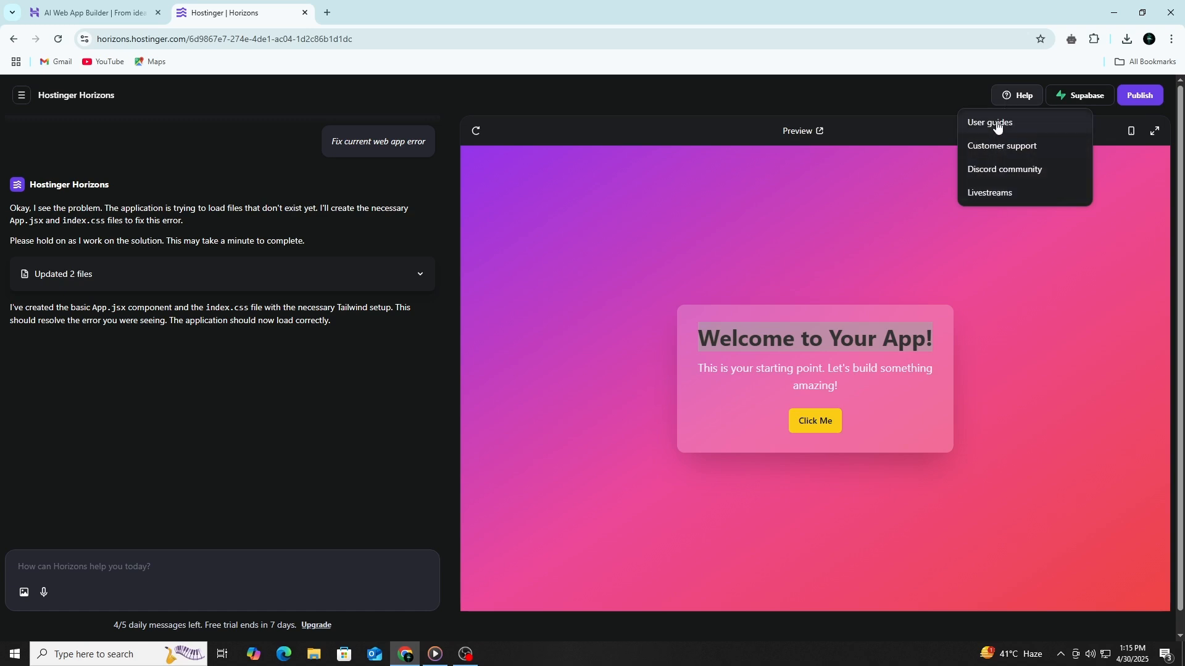
{"action": "left_click", "coordinate": [1075, 96]}
{"action": "left_click", "coordinate": [1078, 95]}
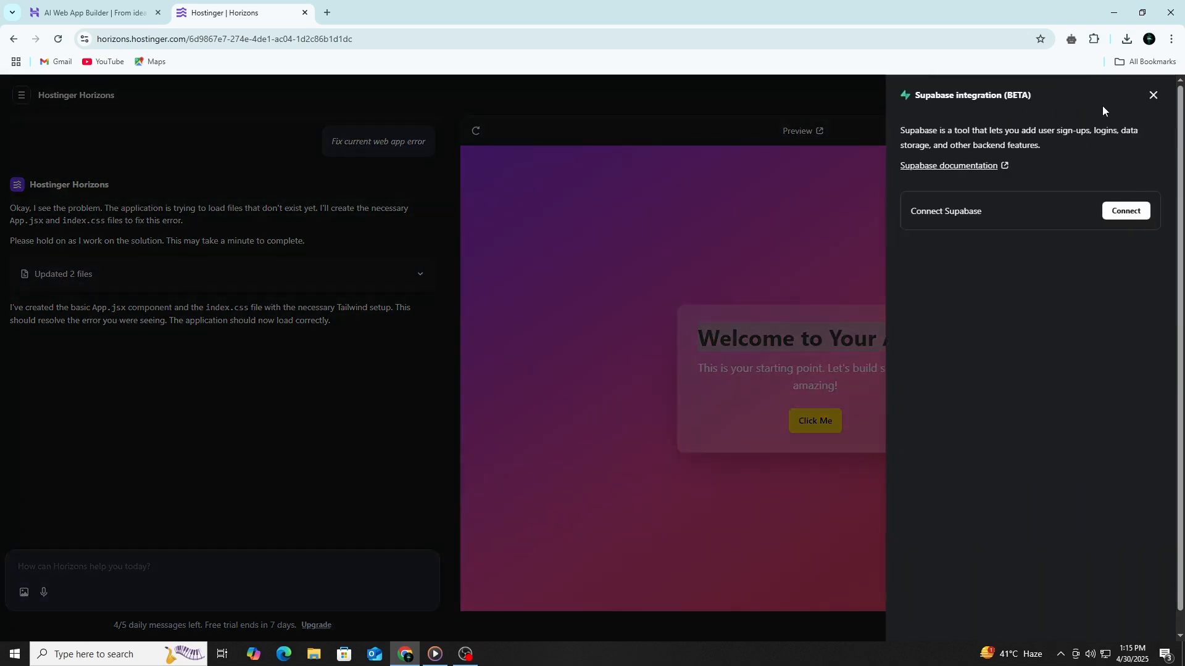
Look over the Supabase connection option and close the integration settings.
{"action": "left_click_drag", "start_coordinate": [996, 211], "coordinate": [886, 215]}
{"action": "left_click", "coordinate": [1037, 274]}
{"action": "left_click", "coordinate": [1154, 96]}
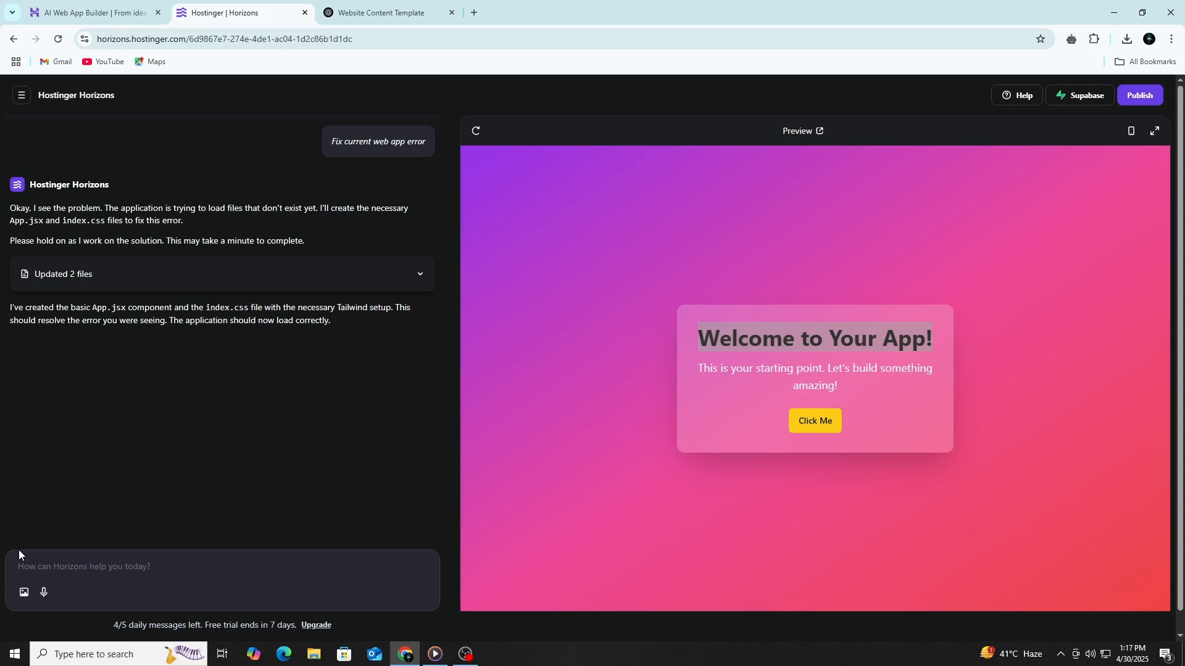
Paste the prepared Nova Digital Solutions website content into the Horizons chat and submit it as the build prompt.
{"action": "left_click", "coordinate": [162, 556]}
{"action": "key", "text": "ctrl+v"}
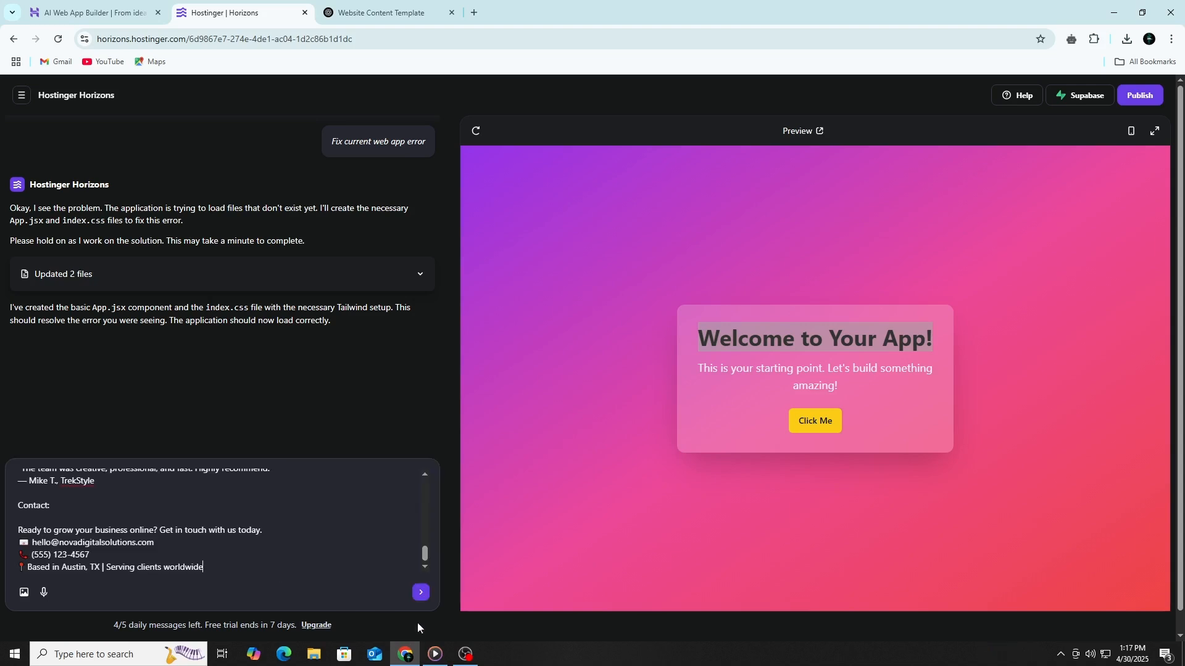
{"action": "left_click", "coordinate": [421, 593]}
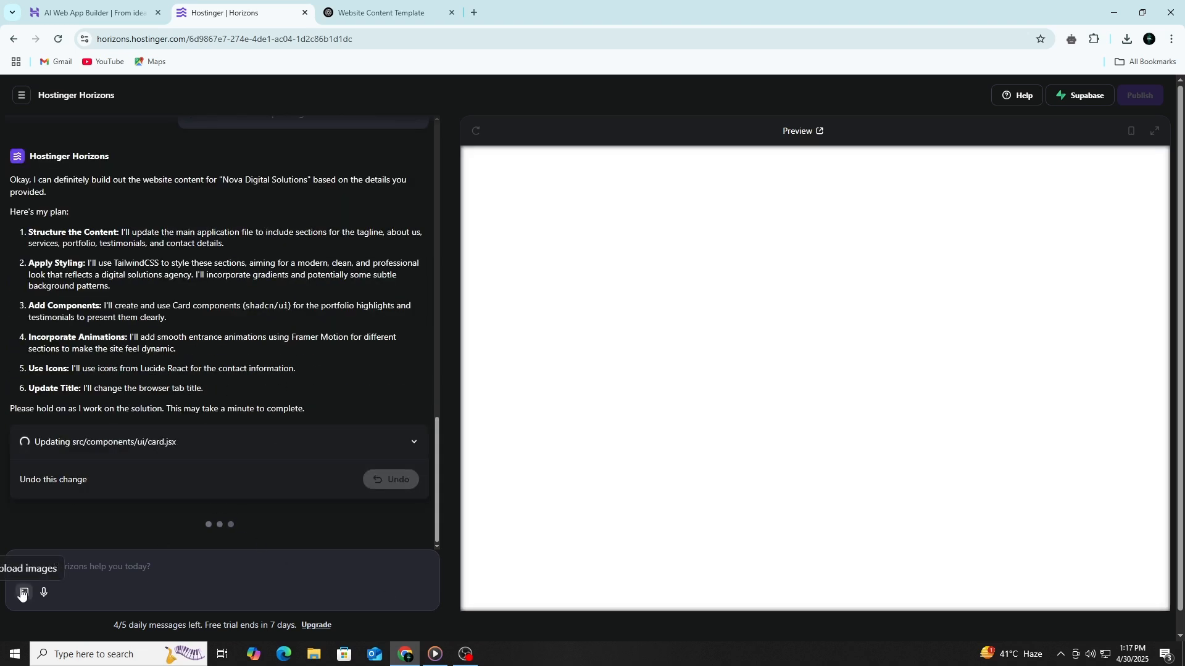
Check the image upload option without choosing a file, and view the app preview in a separate browser tab before returning to the editor.
{"action": "left_click", "coordinate": [24, 593]}
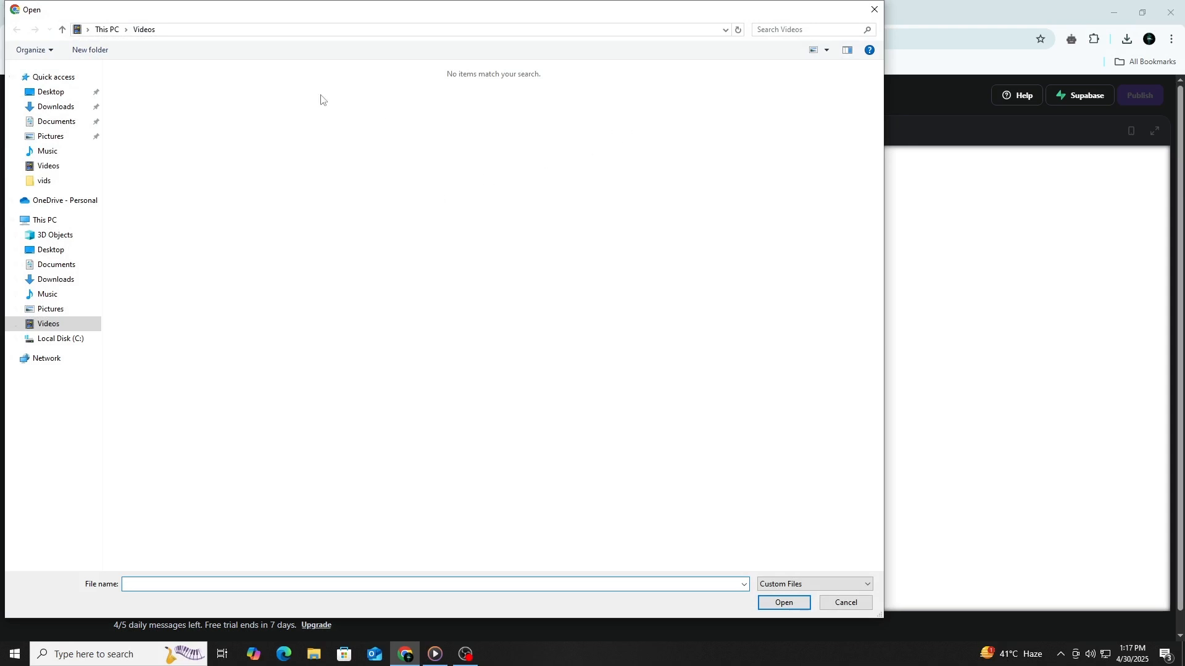
{"action": "left_click", "coordinate": [873, 9]}
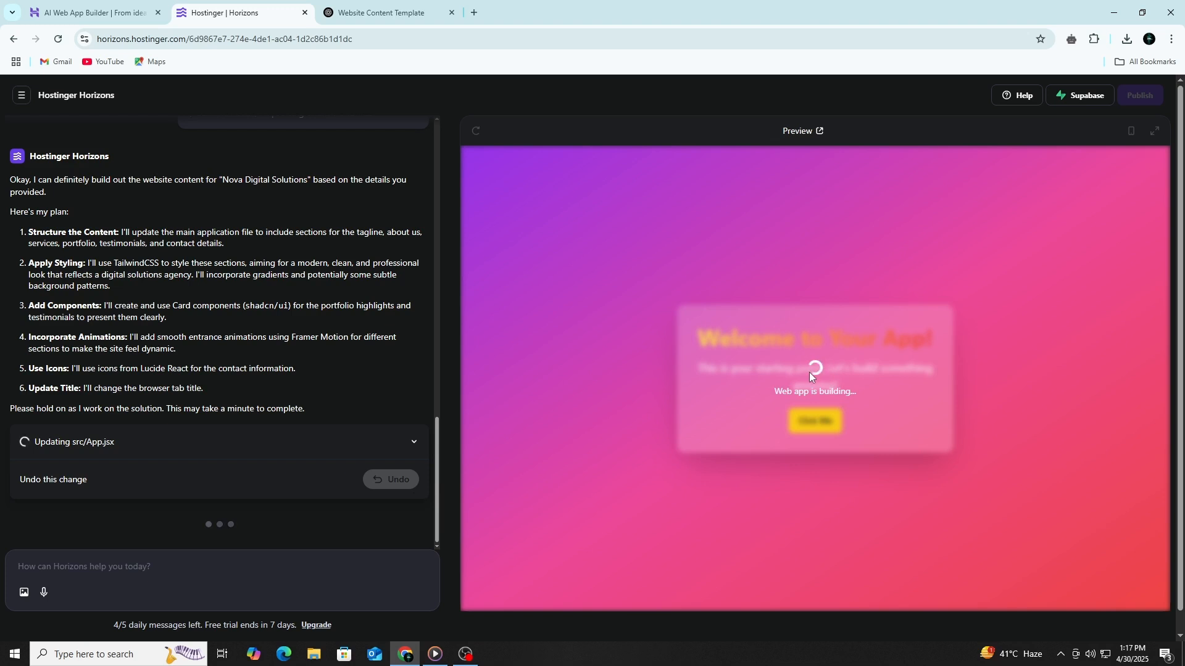
{"action": "left_click", "coordinate": [819, 130]}
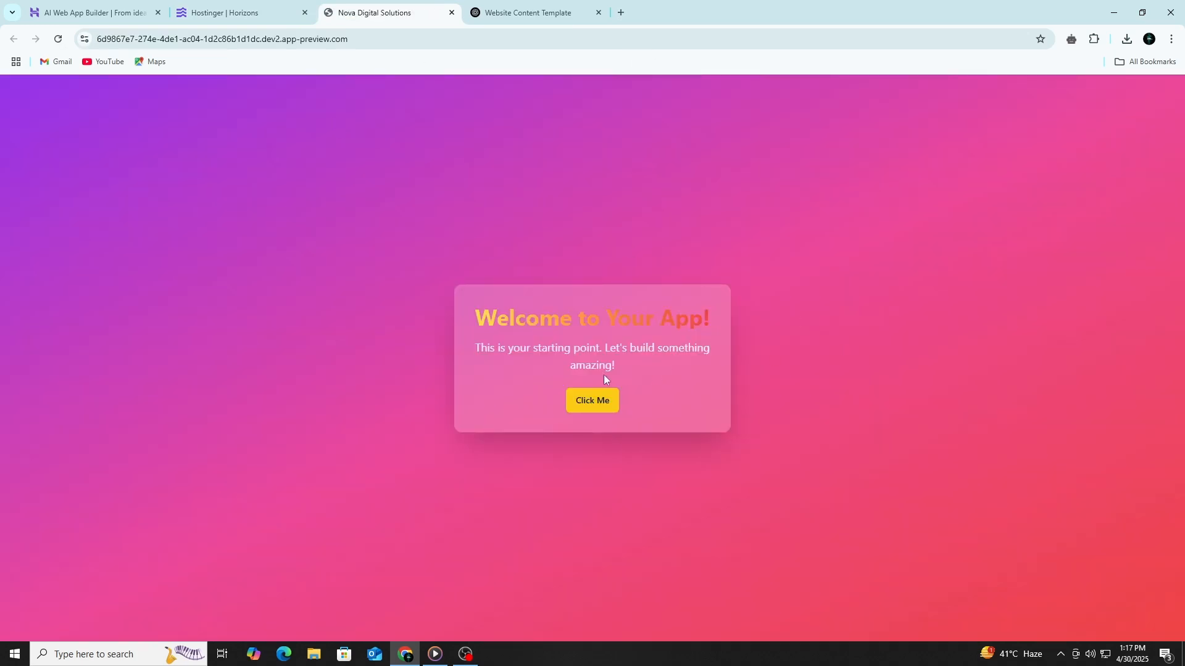
{"action": "left_click", "coordinate": [241, 12]}
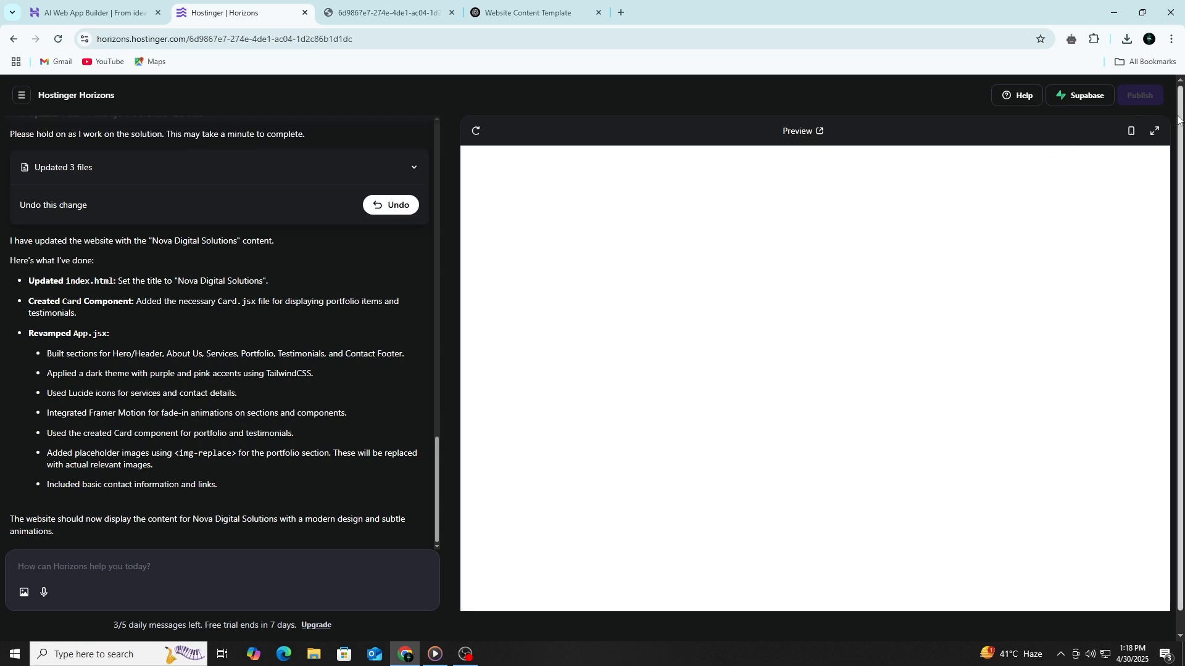
Look through the sections of the generated Nova Digital Solutions page in the editor's split preview.
{"action": "scroll", "coordinate": [902, 410], "scroll_direction": "down", "scroll_amount": 10}
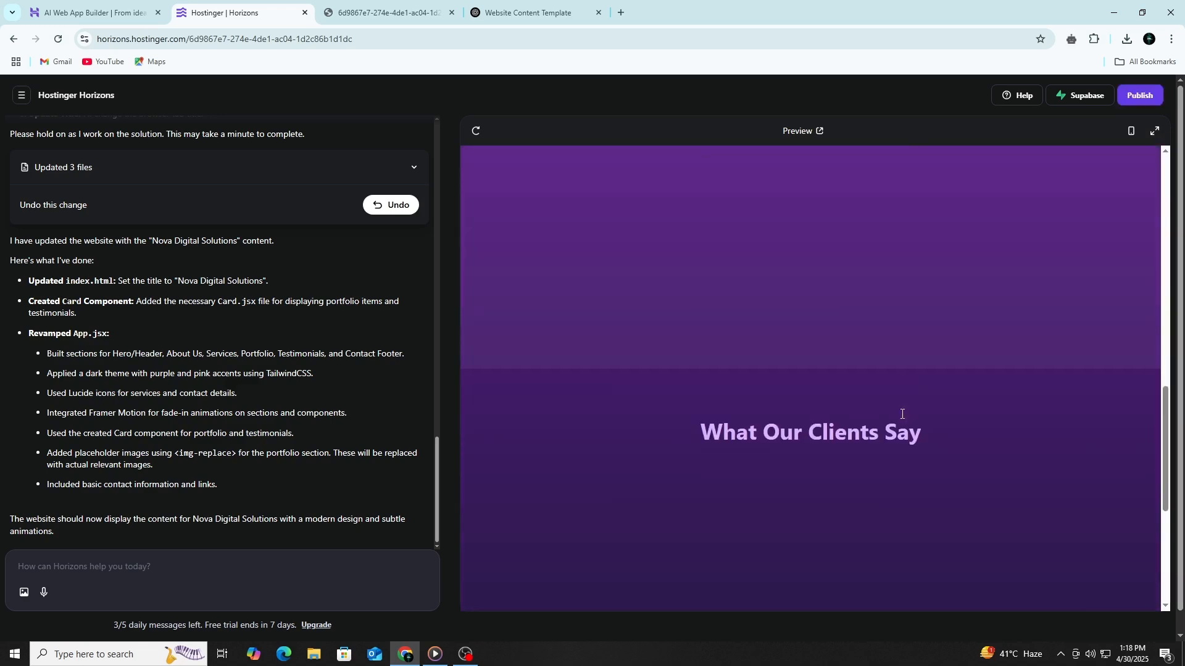
{"action": "scroll", "coordinate": [902, 410], "scroll_direction": "down", "scroll_amount": 3}
{"action": "scroll", "coordinate": [900, 413], "scroll_direction": "up", "scroll_amount": 3}
{"action": "scroll", "coordinate": [901, 414], "scroll_direction": "up", "scroll_amount": 10}
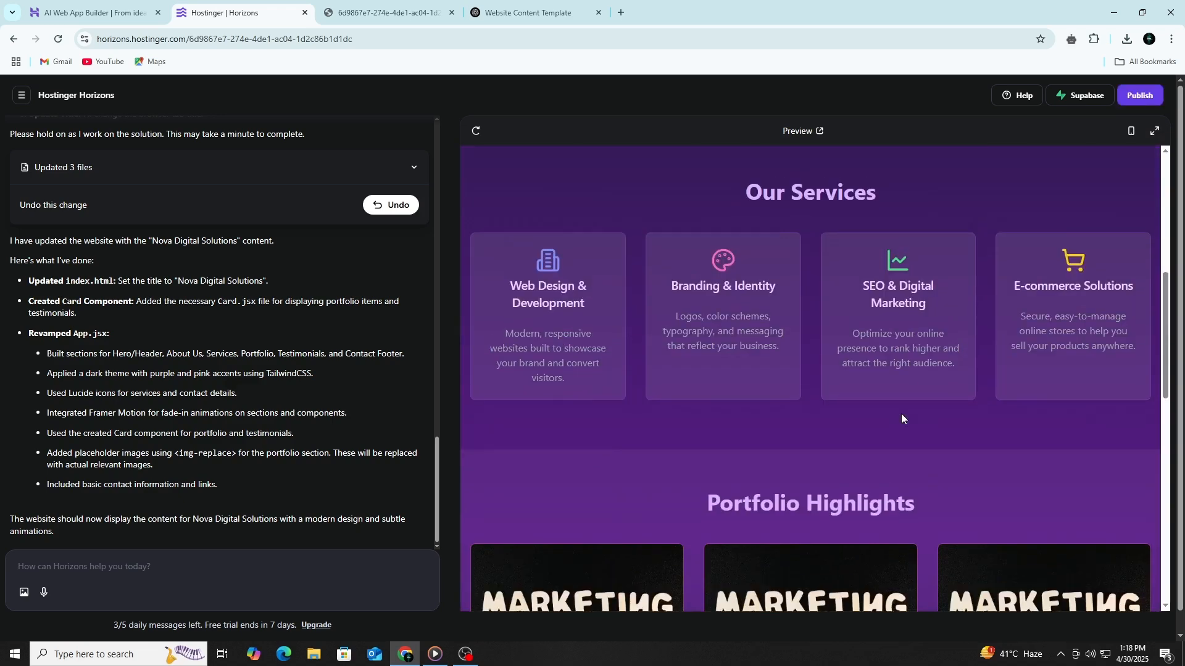
Open the generated site's preview in its own browser tab and examine its sections from the headline to Get In Touch.
{"action": "left_click", "coordinate": [818, 130]}
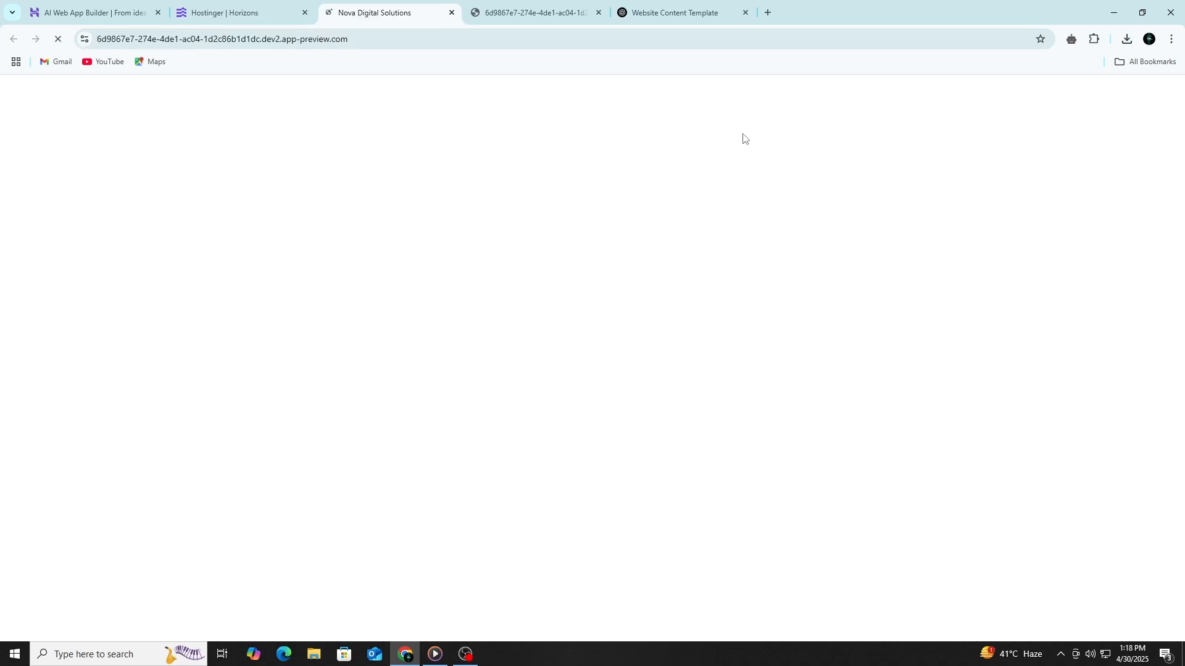
{"action": "scroll", "coordinate": [712, 183], "scroll_direction": "down", "scroll_amount": 5}
{"action": "scroll", "coordinate": [712, 182], "scroll_direction": "down", "scroll_amount": 2}
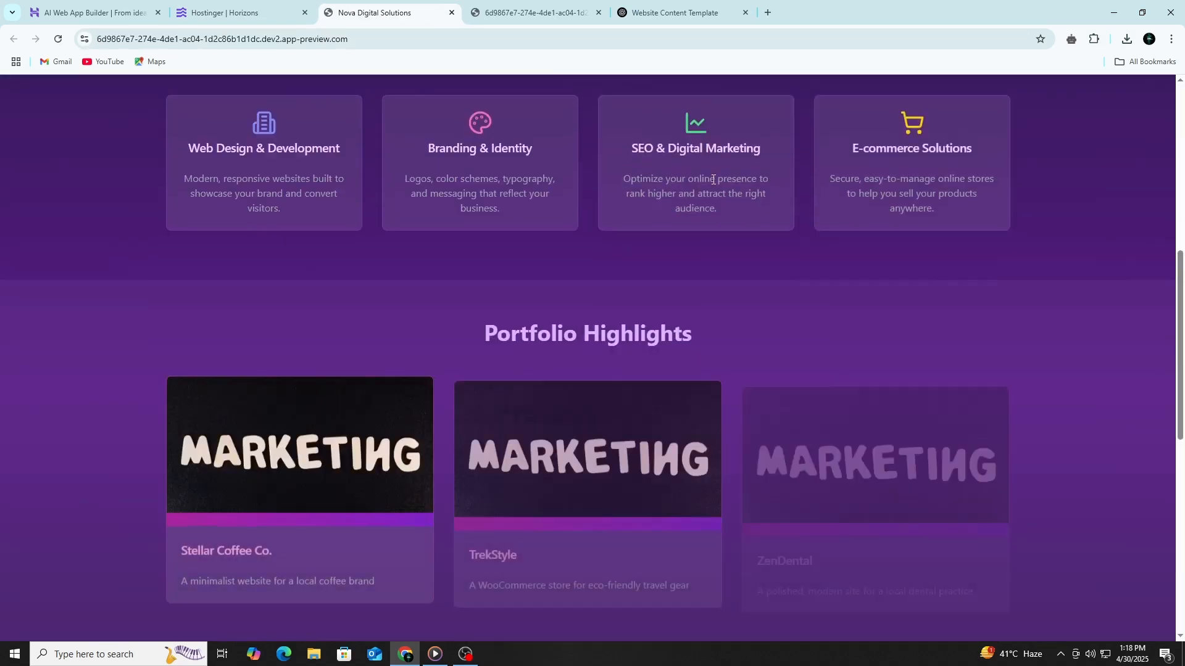
{"action": "scroll", "coordinate": [713, 182], "scroll_direction": "down", "scroll_amount": 4}
{"action": "scroll", "coordinate": [368, 314], "scroll_direction": "down", "scroll_amount": 5}
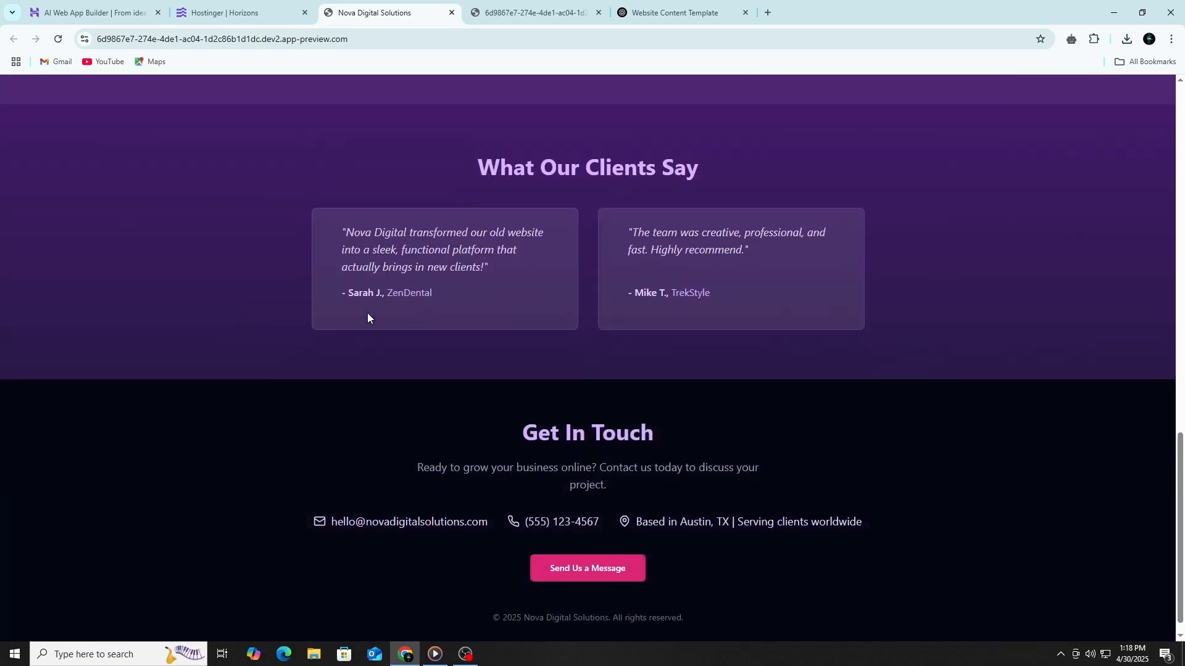
{"action": "scroll", "coordinate": [368, 314], "scroll_direction": "up", "scroll_amount": 15}
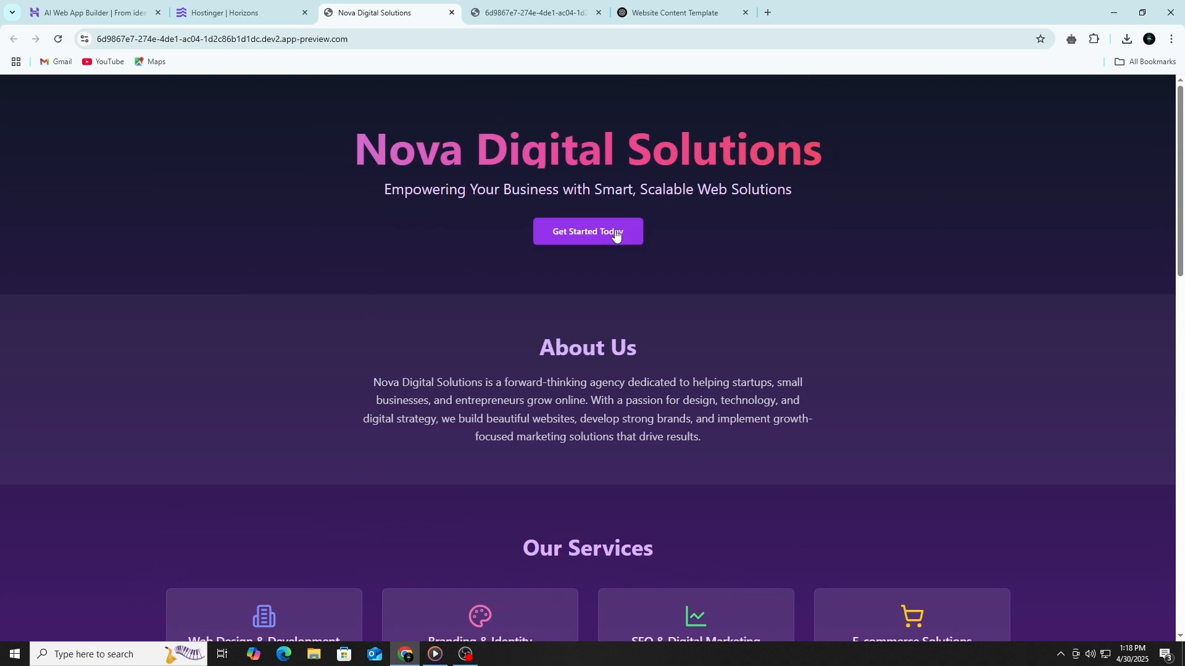
{"action": "scroll", "coordinate": [707, 296], "scroll_direction": "down", "scroll_amount": 4}
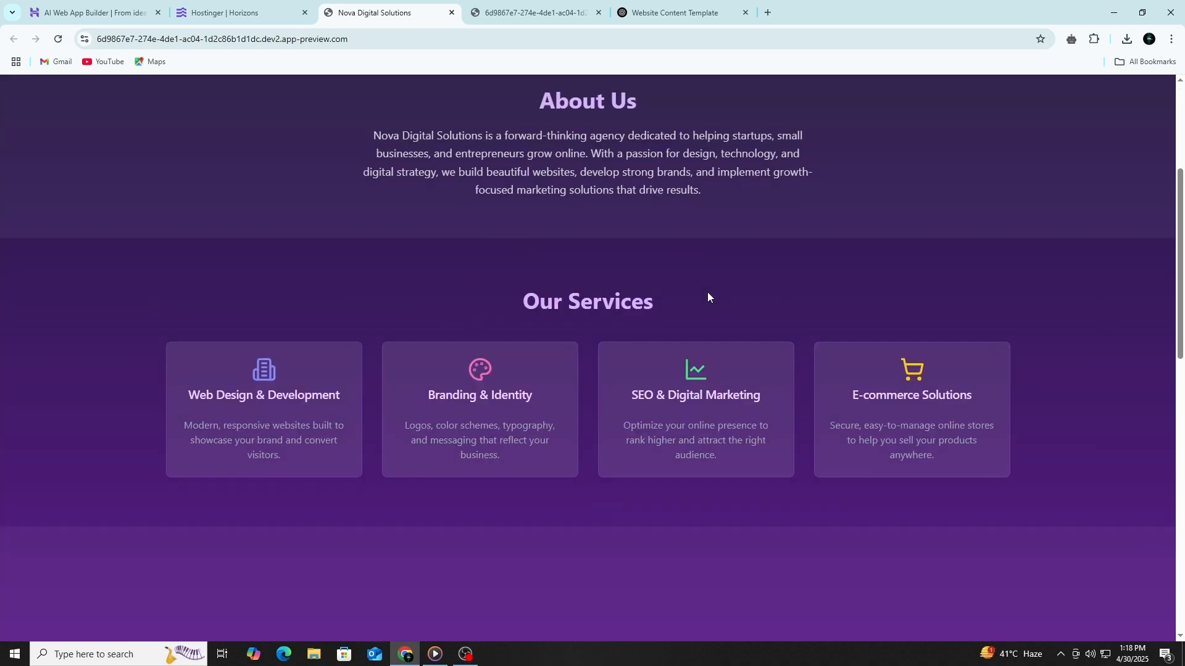
{"action": "scroll", "coordinate": [707, 296], "scroll_direction": "up", "scroll_amount": 4}
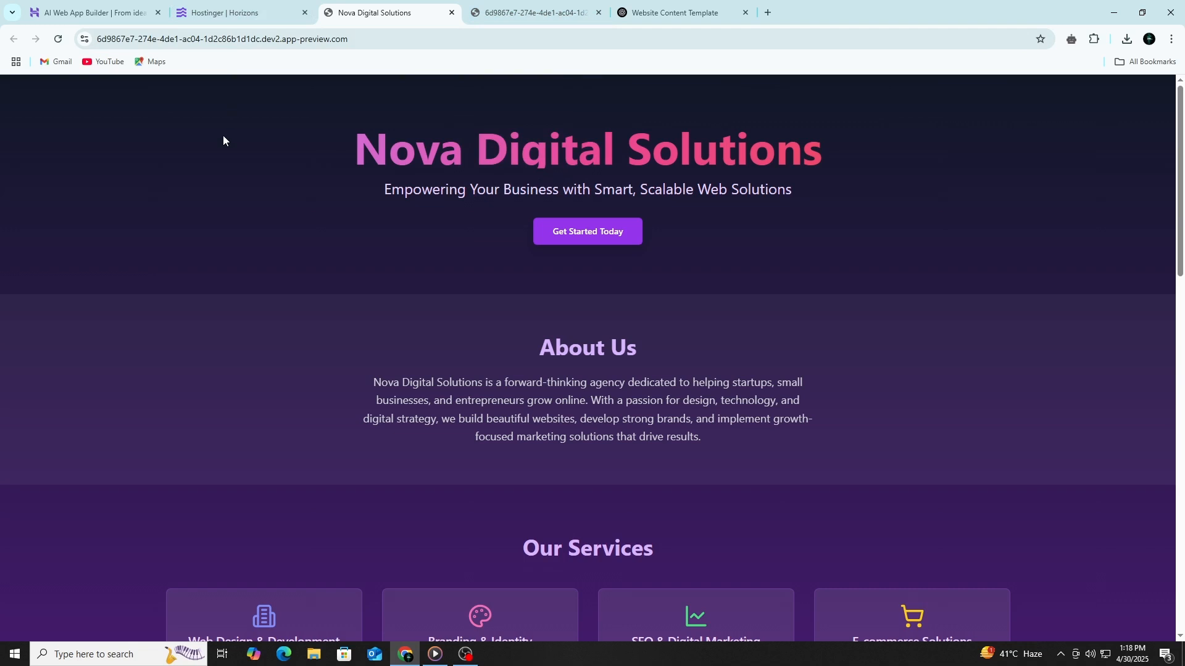
Return to the Horizons editor and review the generated page down to its contact section, plus the submitted prompt in the chat.
{"action": "left_click", "coordinate": [243, 14]}
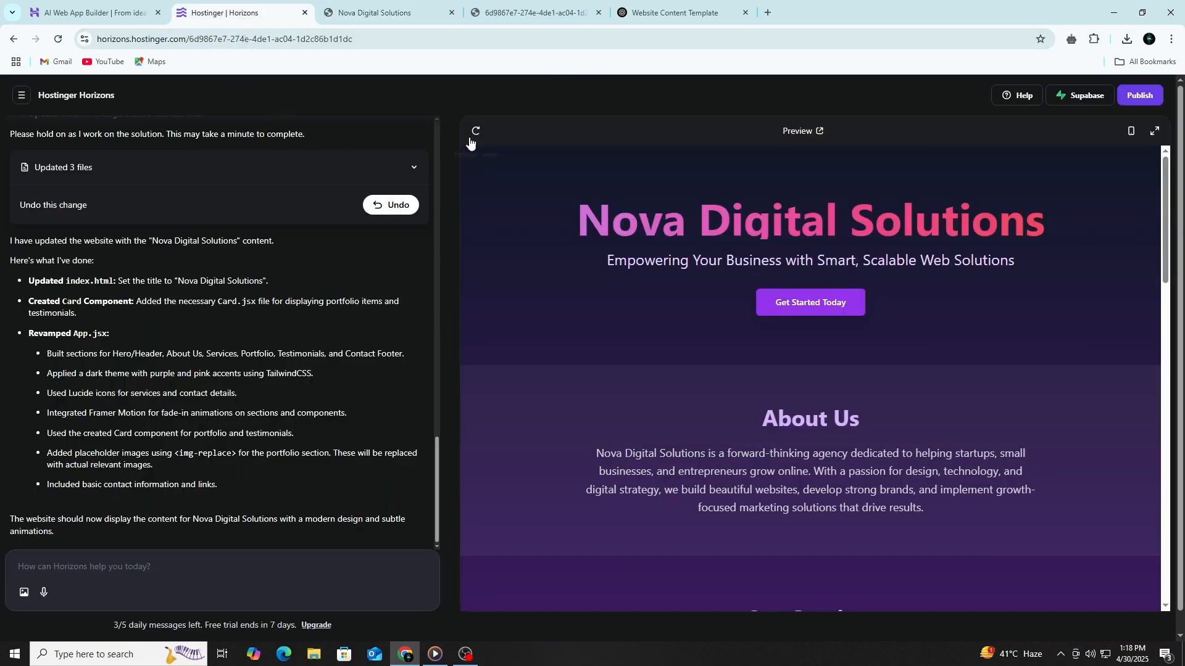
{"action": "scroll", "coordinate": [529, 128], "scroll_direction": "down", "scroll_amount": 1}
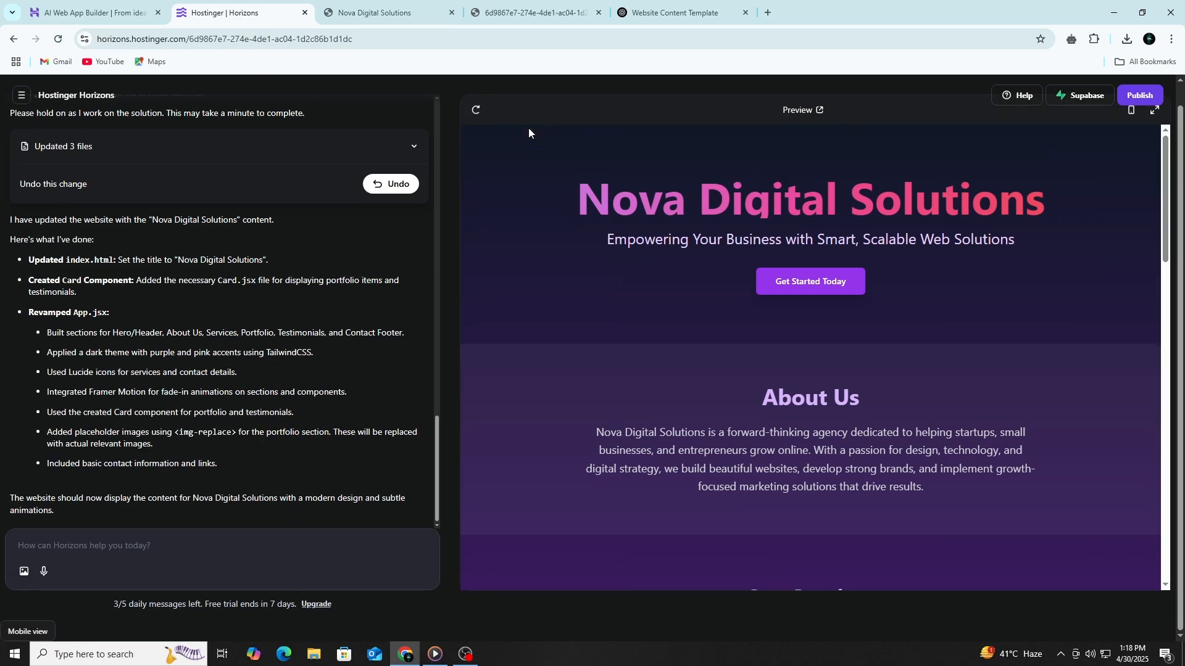
{"action": "scroll", "coordinate": [535, 519], "scroll_direction": "down", "scroll_amount": 5}
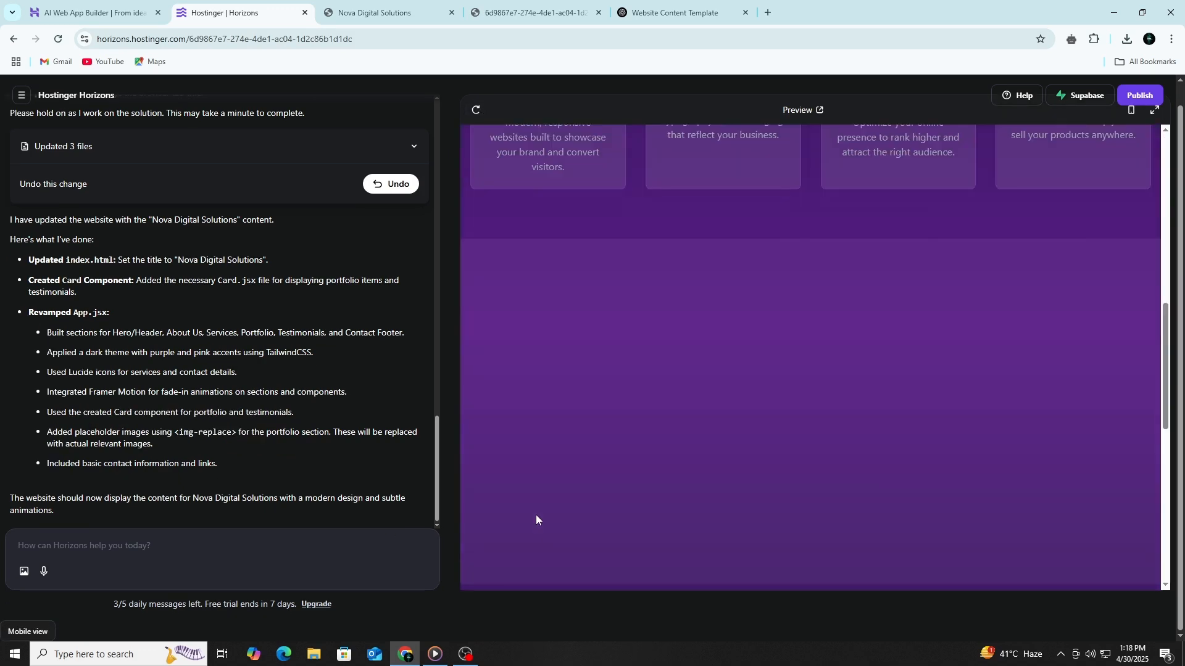
{"action": "scroll", "coordinate": [535, 520], "scroll_direction": "down", "scroll_amount": 8}
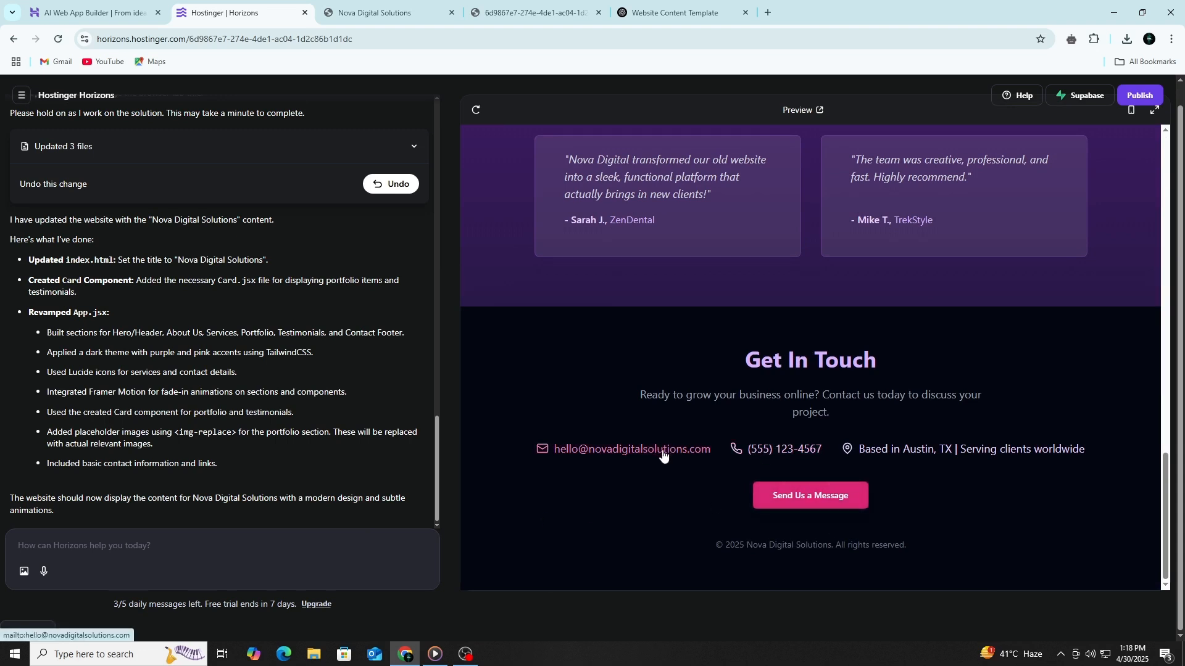
{"action": "scroll", "coordinate": [897, 456], "scroll_direction": "up", "scroll_amount": 2}
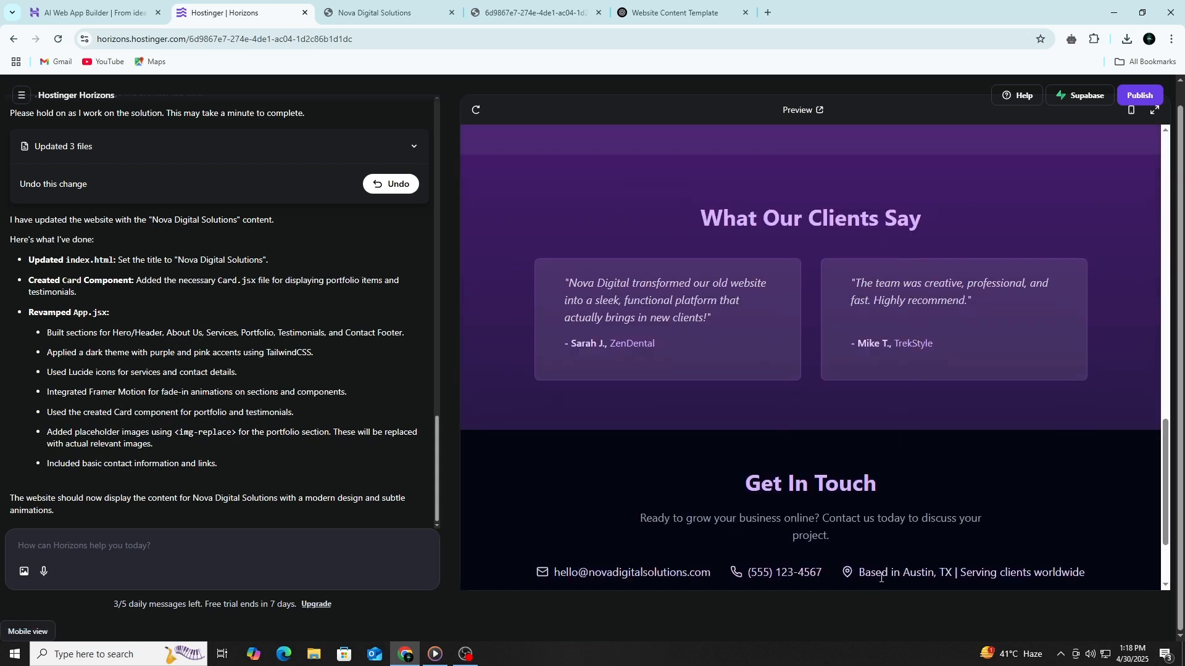
{"action": "scroll", "coordinate": [907, 572], "scroll_direction": "up", "scroll_amount": 6}
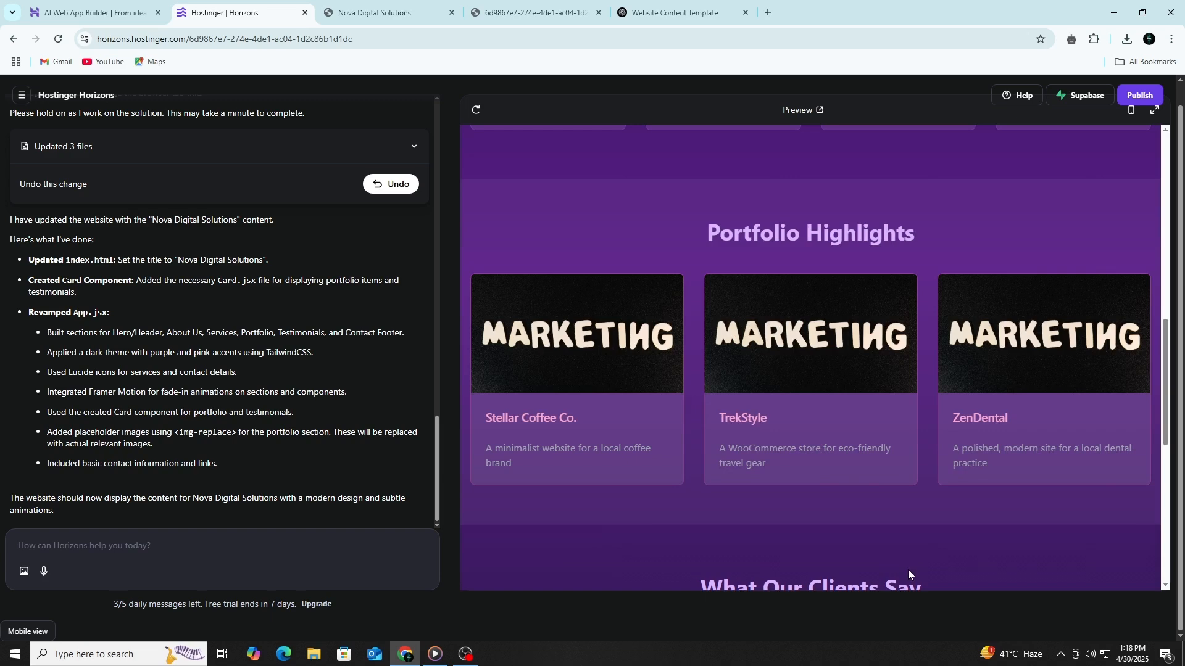
{"action": "scroll", "coordinate": [907, 572], "scroll_direction": "up", "scroll_amount": 10}
{"action": "scroll", "coordinate": [902, 547], "scroll_direction": "up", "scroll_amount": 1}
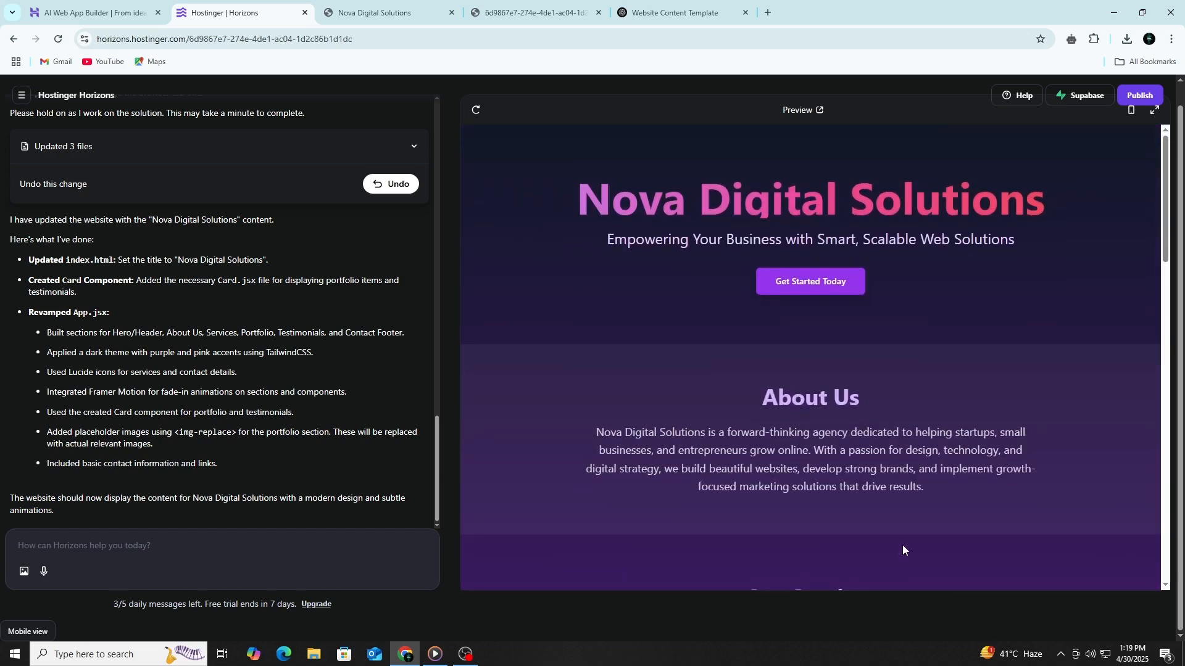
{"action": "scroll", "coordinate": [315, 395], "scroll_direction": "up", "scroll_amount": 13}
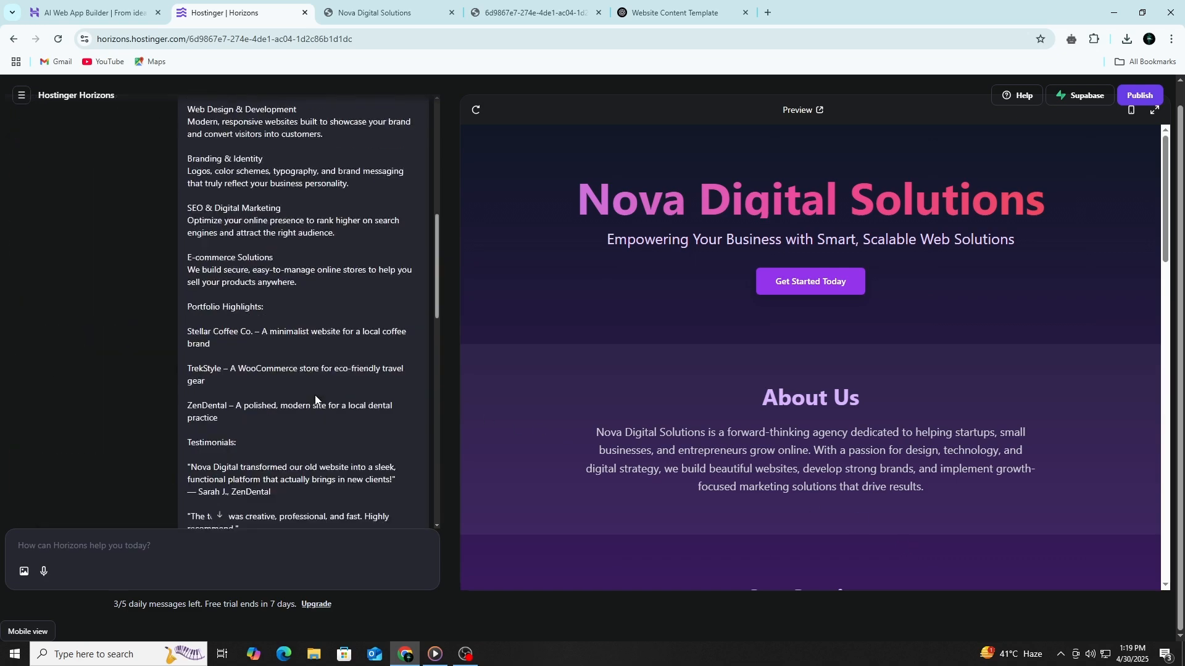
{"action": "scroll", "coordinate": [314, 395], "scroll_direction": "down", "scroll_amount": 13}
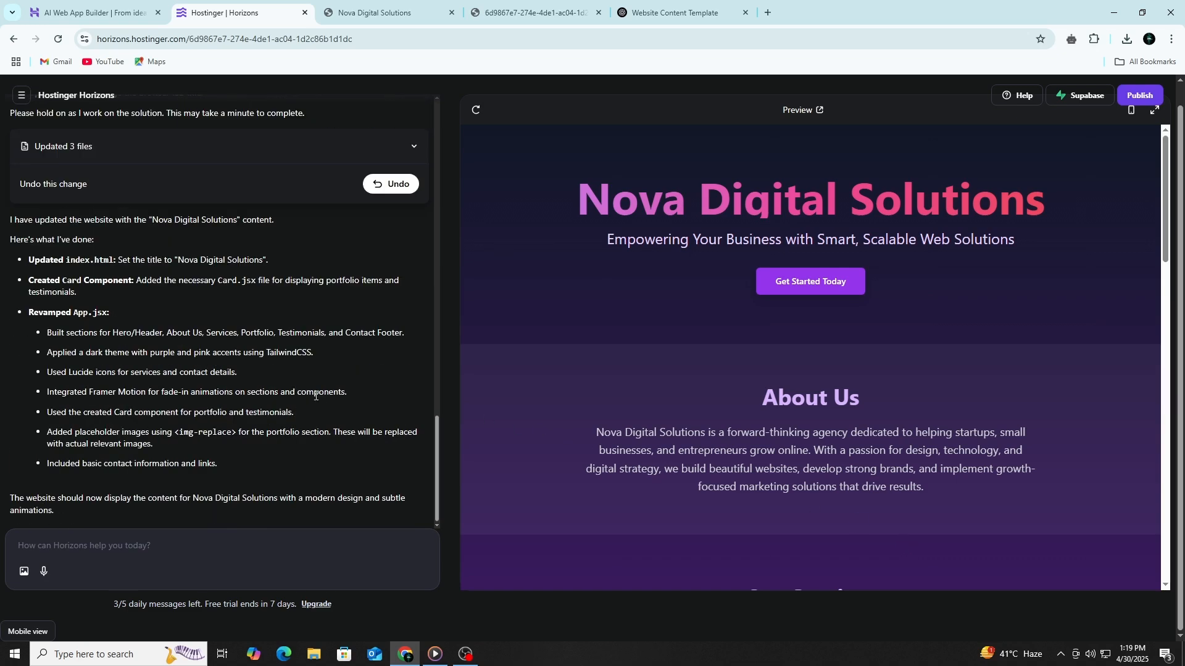